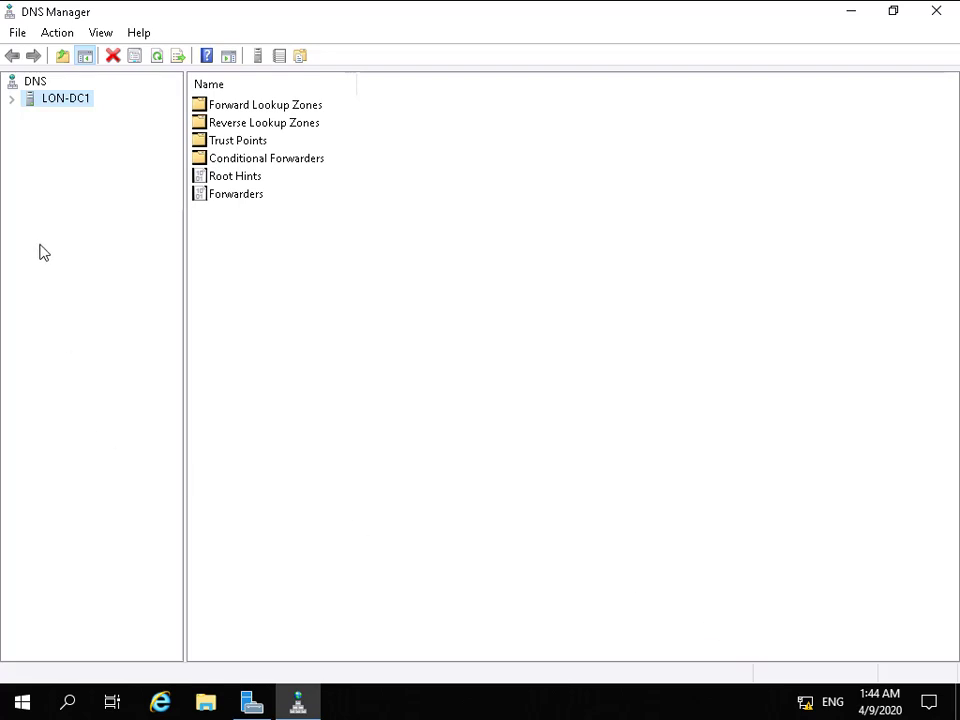
In the Adatum.com forward lookup zone, add a host (A) record named mail with IP address 172.16.0.14.
{"action": "left_click", "coordinate": [12, 99]}
{"action": "left_click", "coordinate": [29, 115]}
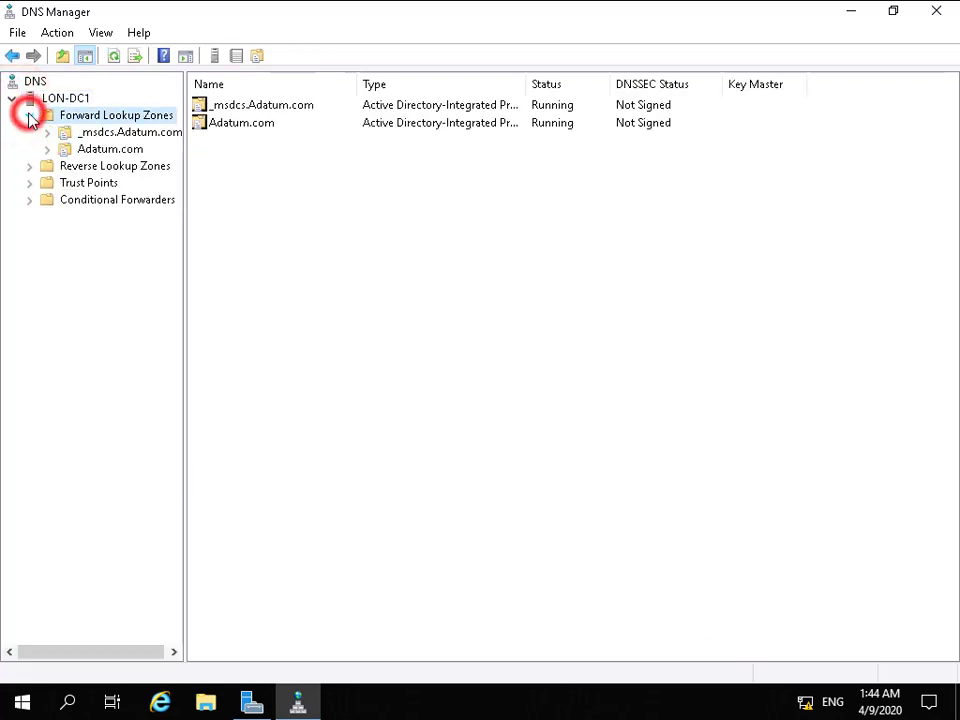
{"action": "left_click", "coordinate": [79, 149]}
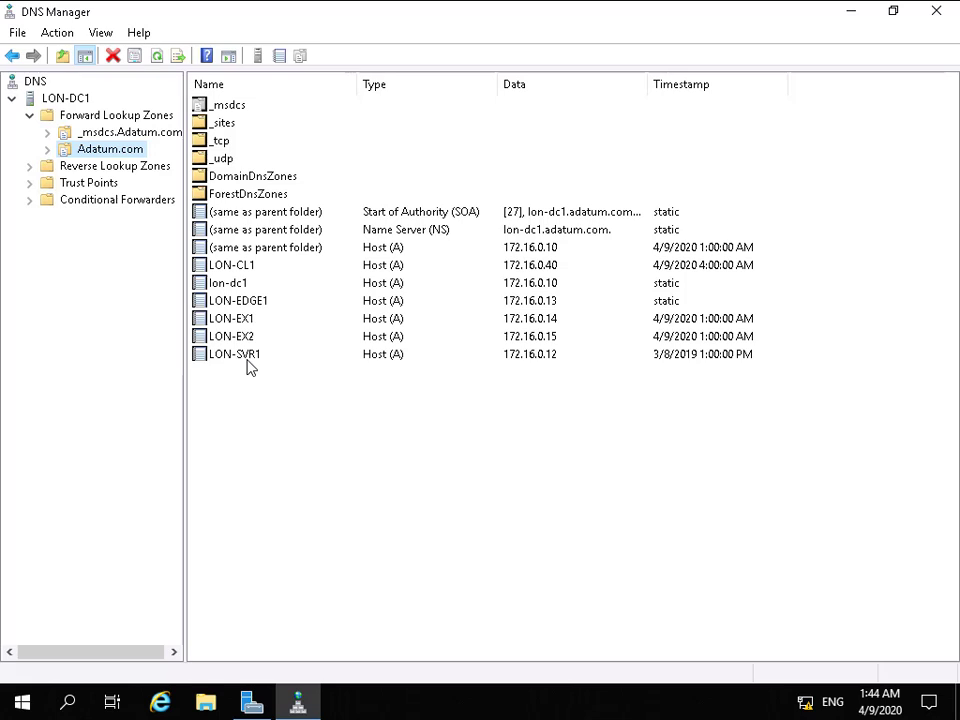
{"action": "right_click", "coordinate": [133, 155]}
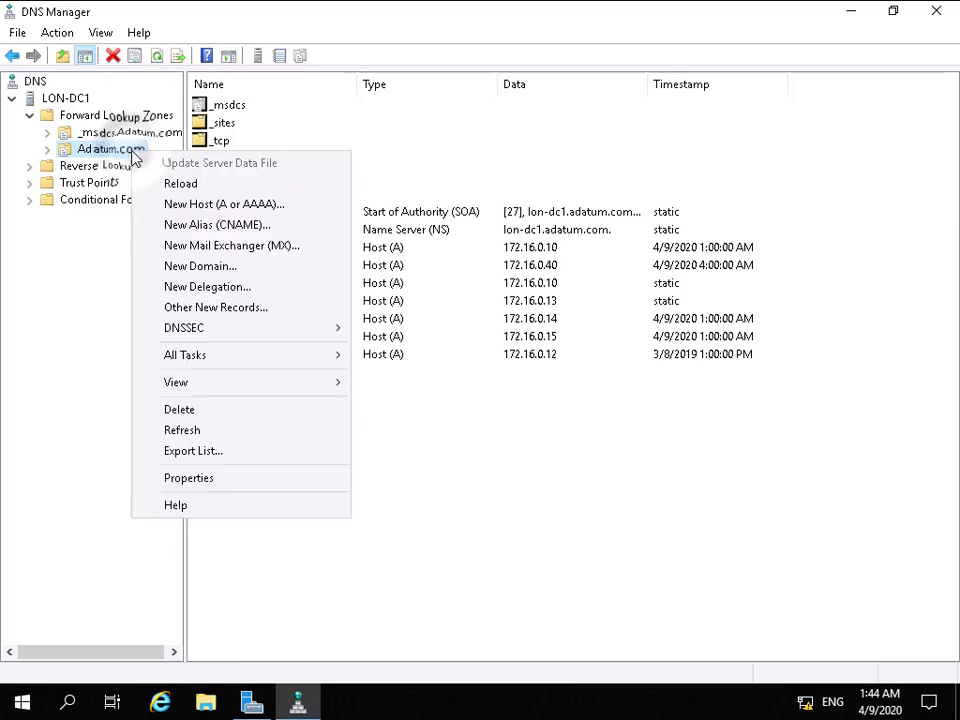
{"action": "left_click", "coordinate": [200, 205]}
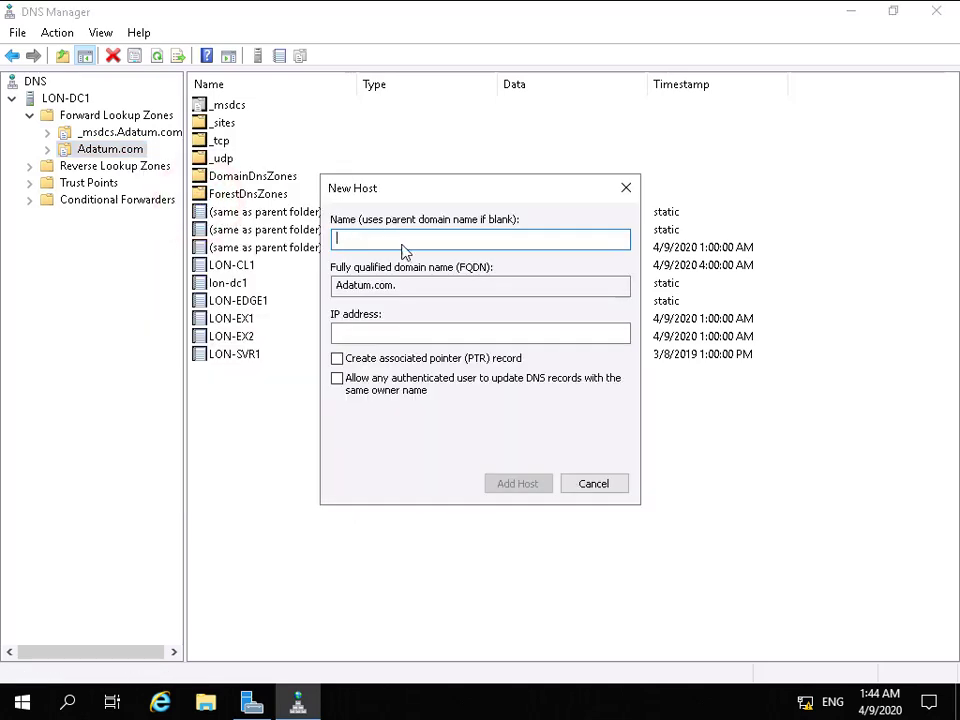
{"action": "type", "text": "mail"}
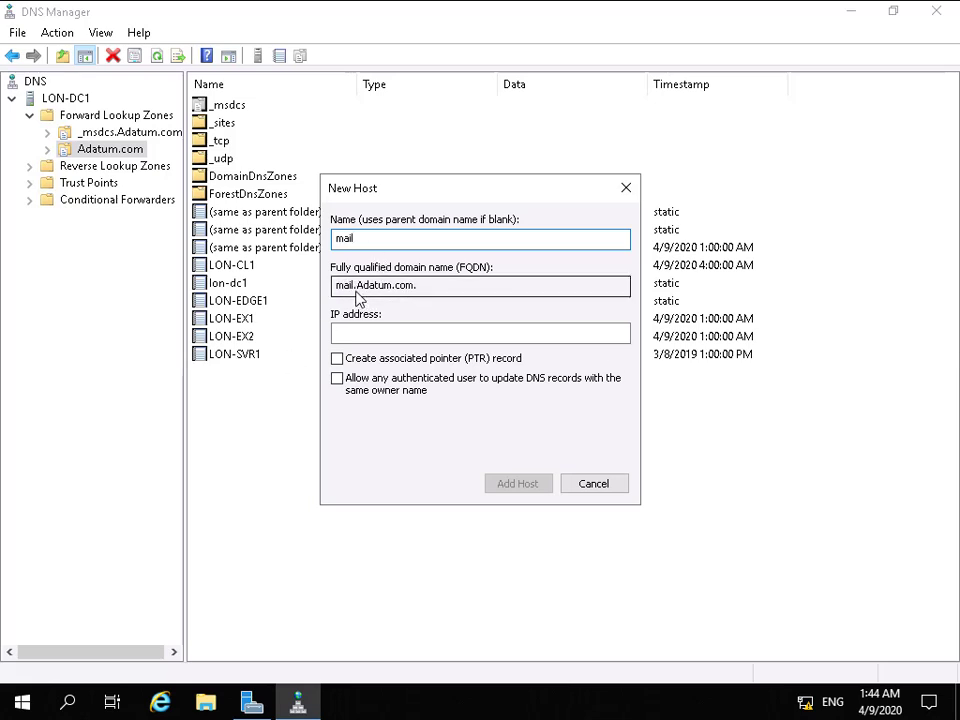
{"action": "left_click", "coordinate": [380, 333]}
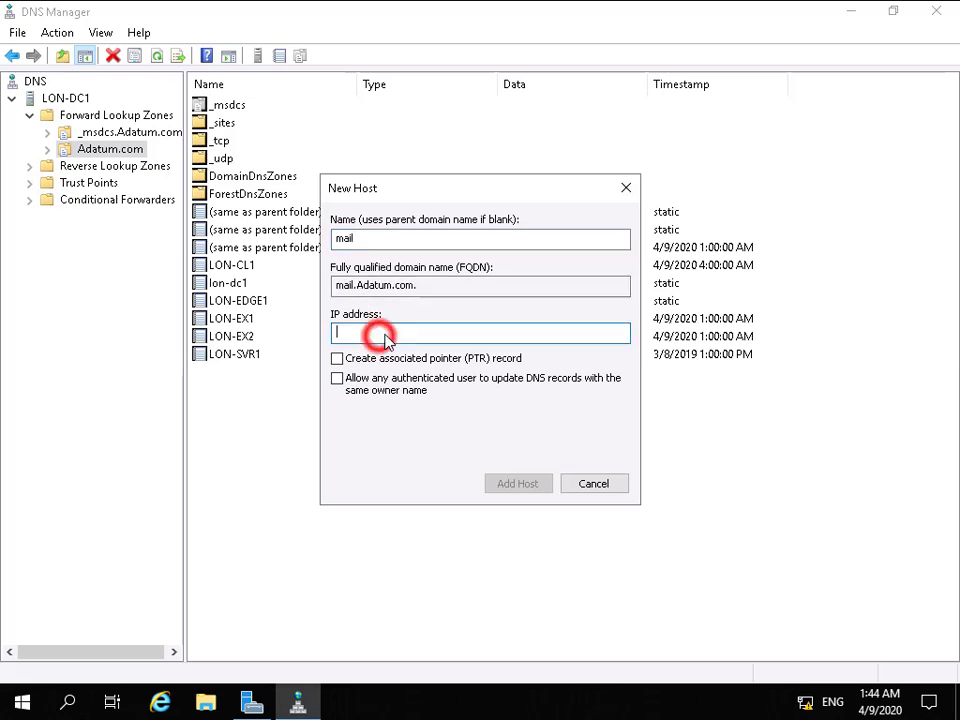
{"action": "type", "text": "172.16.0.14"}
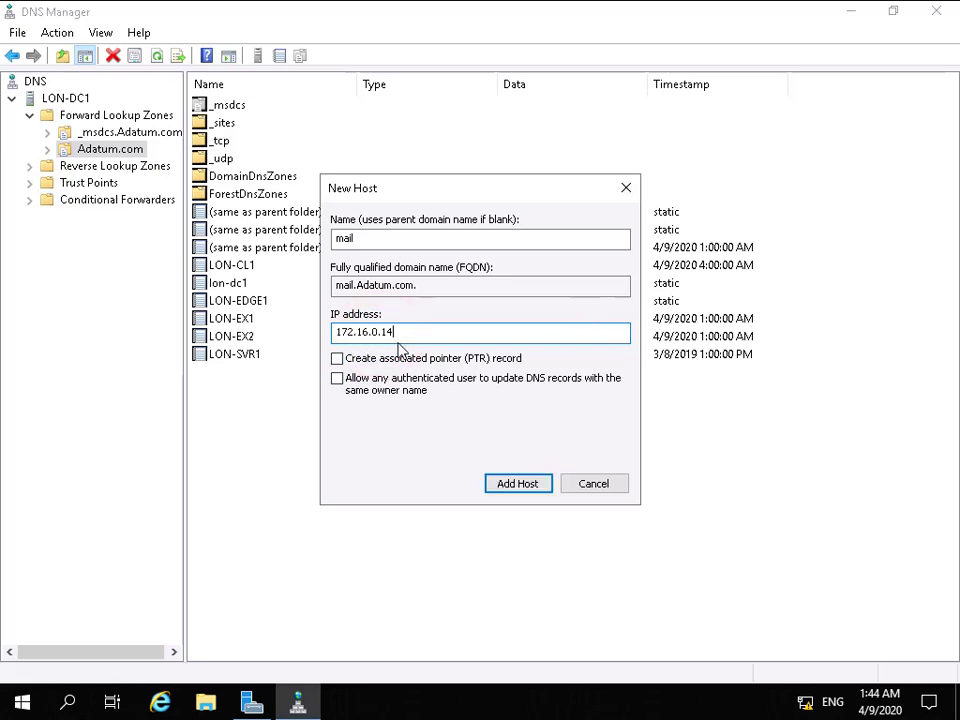
{"action": "left_click", "coordinate": [515, 485]}
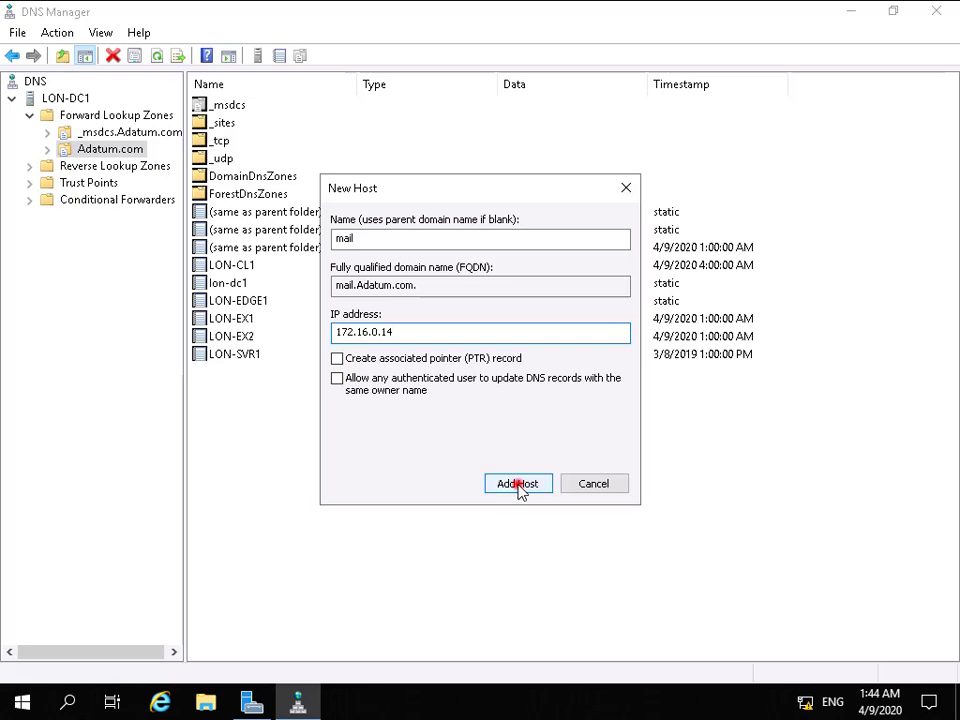
{"action": "left_click", "coordinate": [612, 424]}
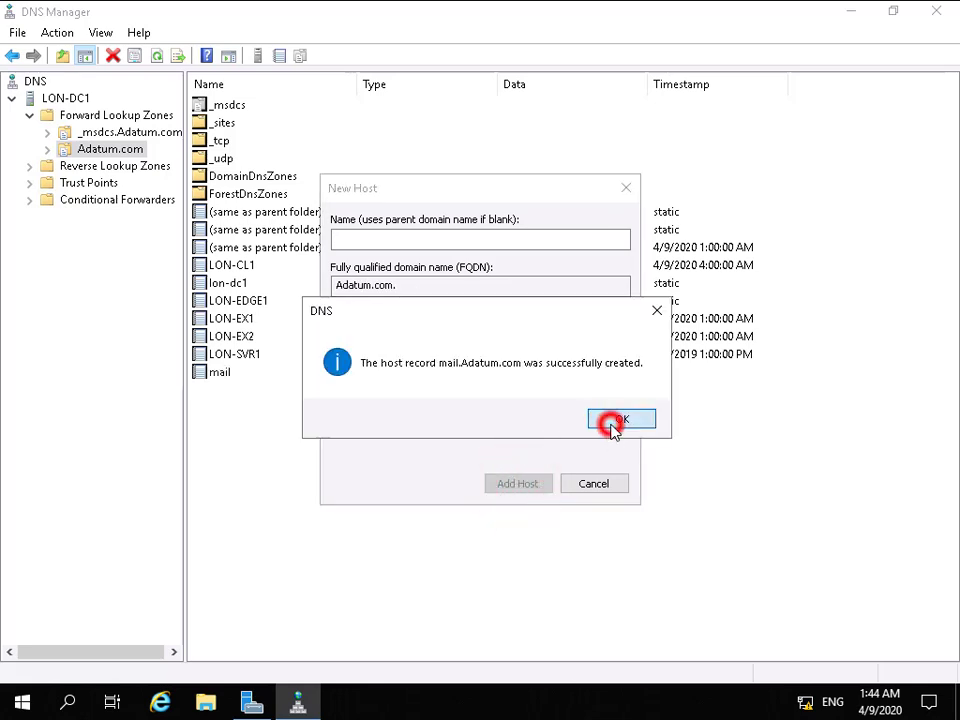
{"action": "left_click", "coordinate": [606, 484]}
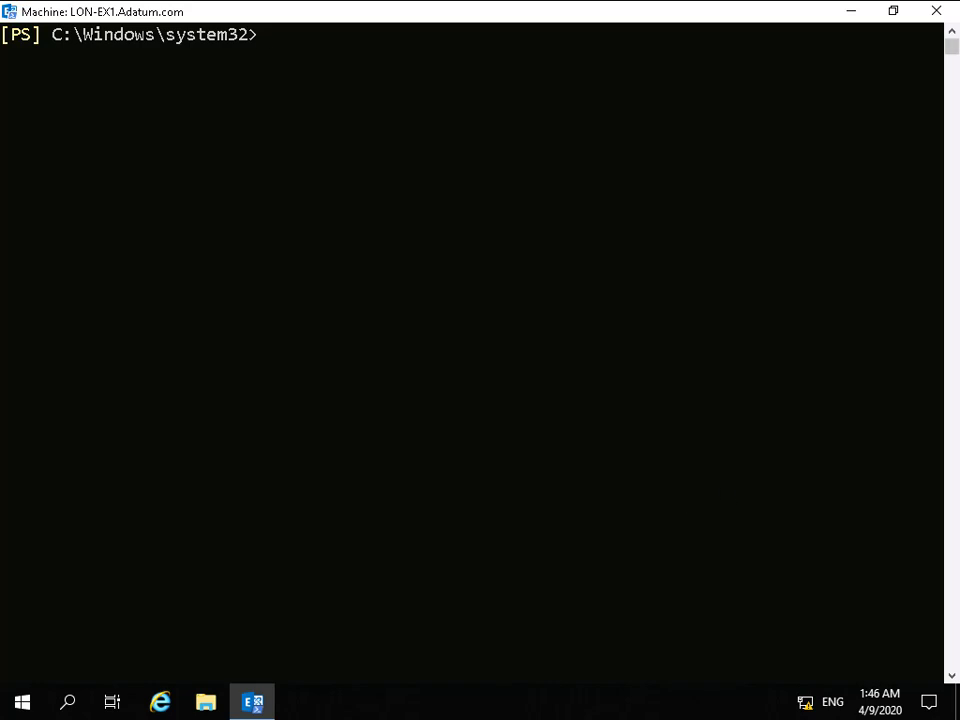
In the Exchange shell, list the name and Autodiscover properties of all Client Access services.
{"action": "type", "text": "Get-ClientAccessService | fl name,auto*"}
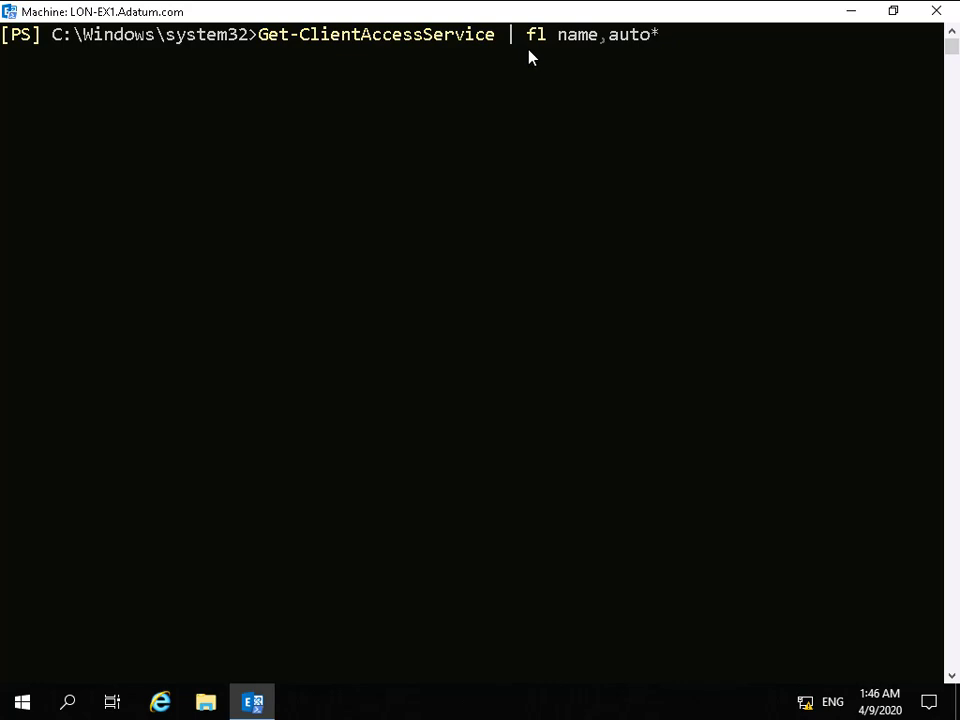
{"action": "left_click", "coordinate": [692, 80]}
{"action": "key", "text": "Return"}
{"action": "key", "text": "Return"}
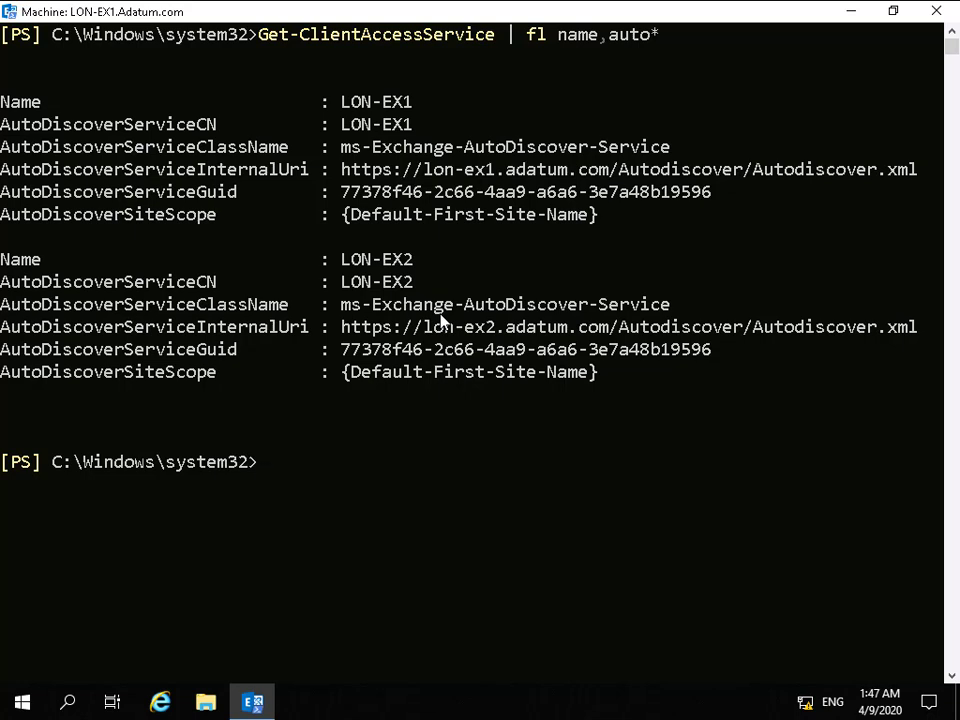
{"action": "type", "text": "cls"}
{"action": "key", "text": "Return"}
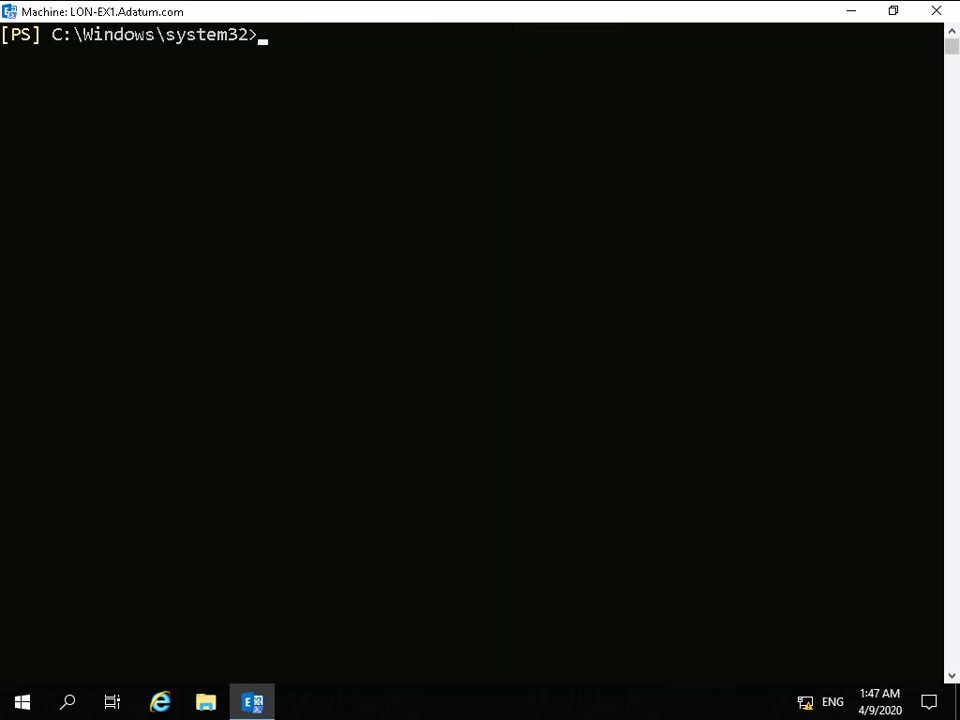
{"action": "type", "text": "Get-ClientAccessService | Set-ClientAccessService -AutoDiscoverServiceIn"}
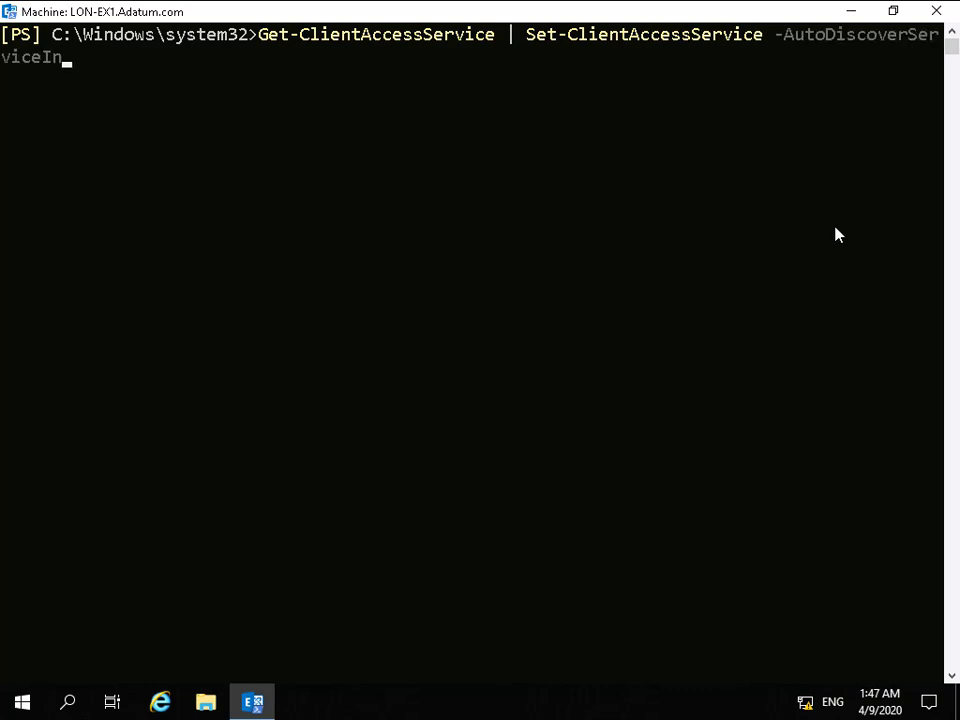
{"action": "type", "text": "ternalUri https://mail.adatum.com/Autodiscover/Autodiscover.xml"}
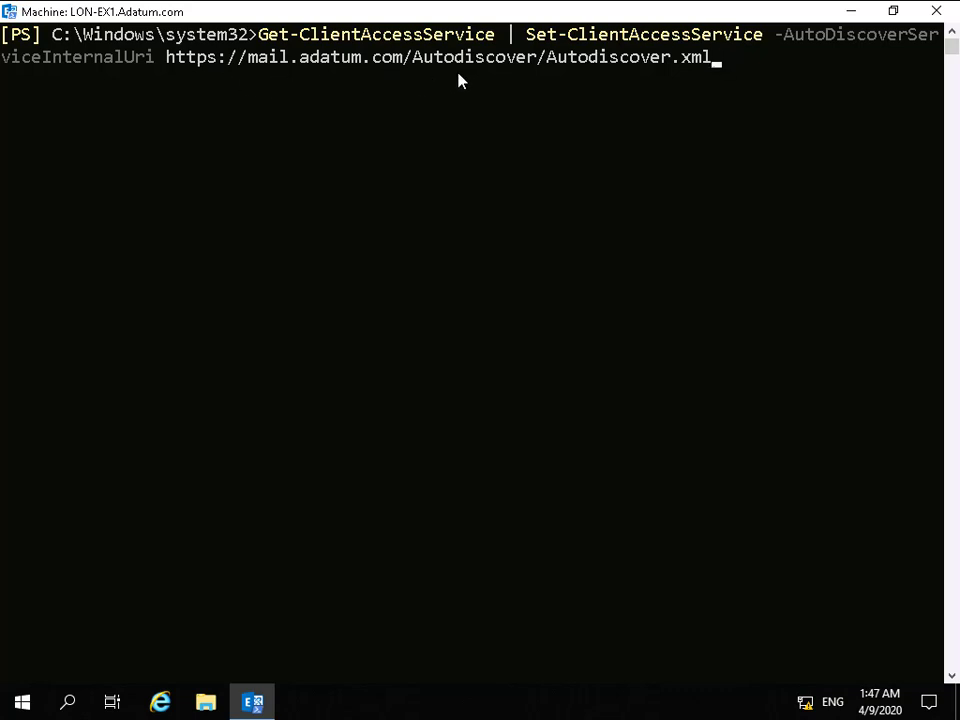
{"action": "left_click", "coordinate": [740, 94]}
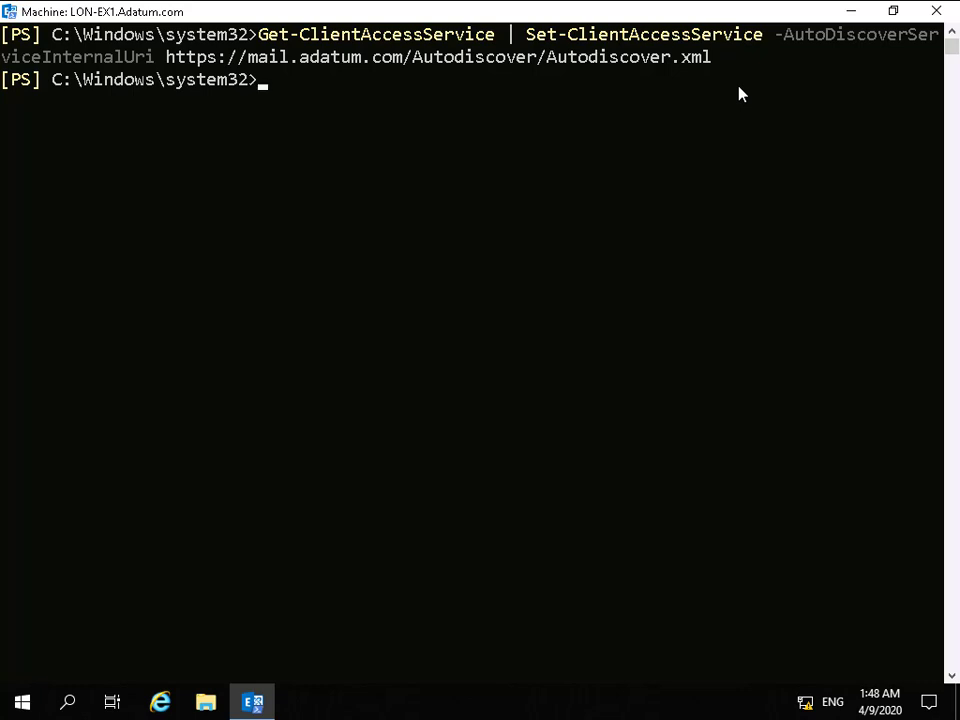
Switch to the Exchange admin center, open server virtual directories, and add LON-EX1 and LON-EX2 to the external access domain configuration.
{"action": "key", "text": "alt+Tab"}
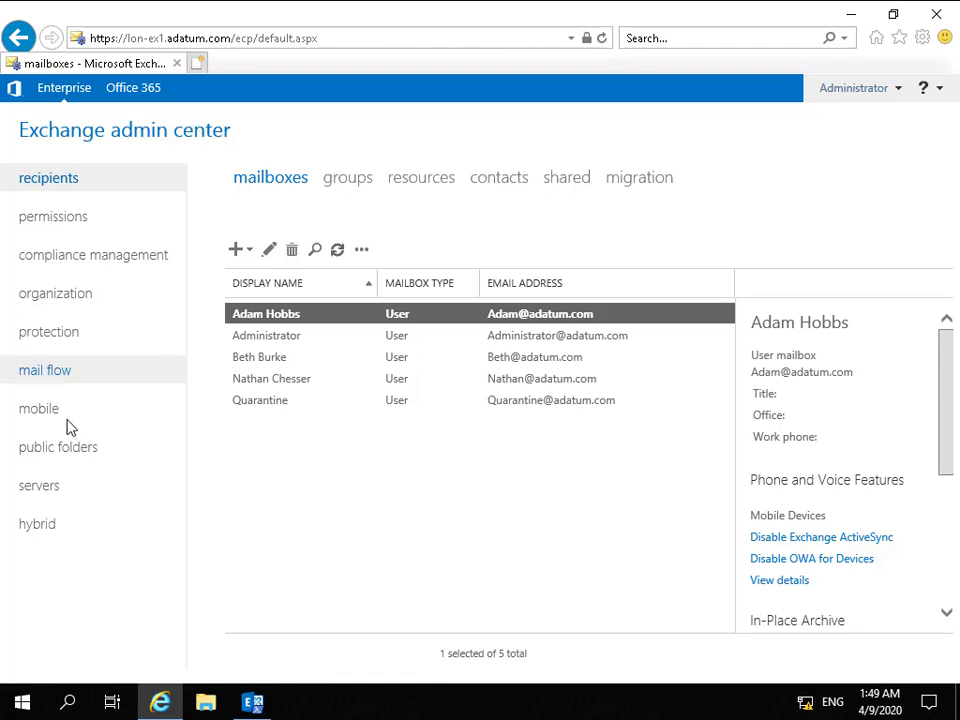
{"action": "left_click", "coordinate": [50, 484]}
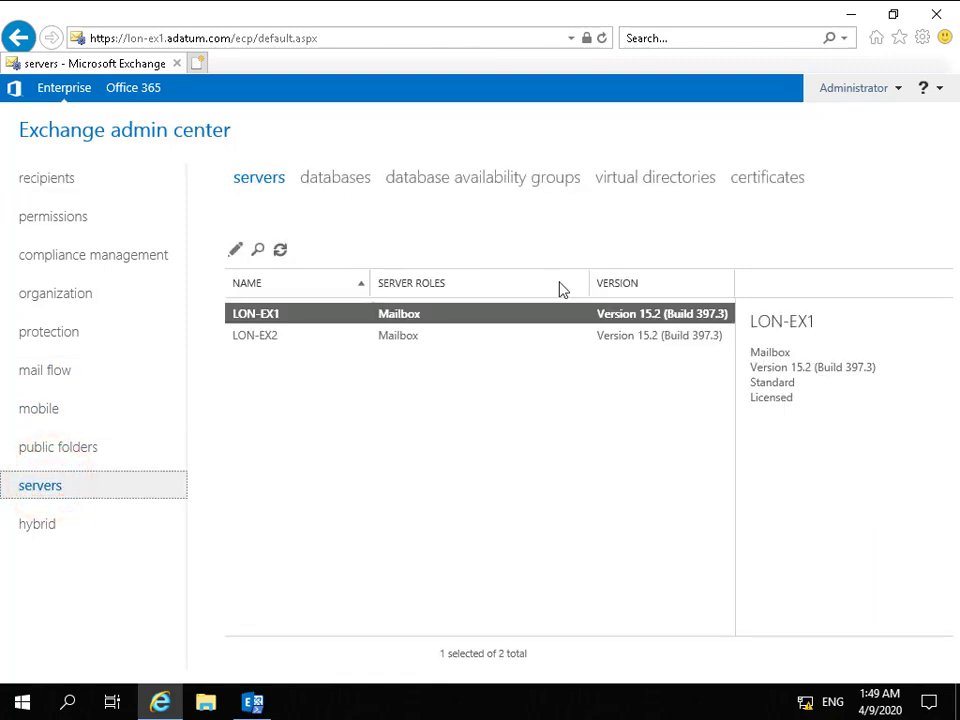
{"action": "left_click", "coordinate": [637, 186]}
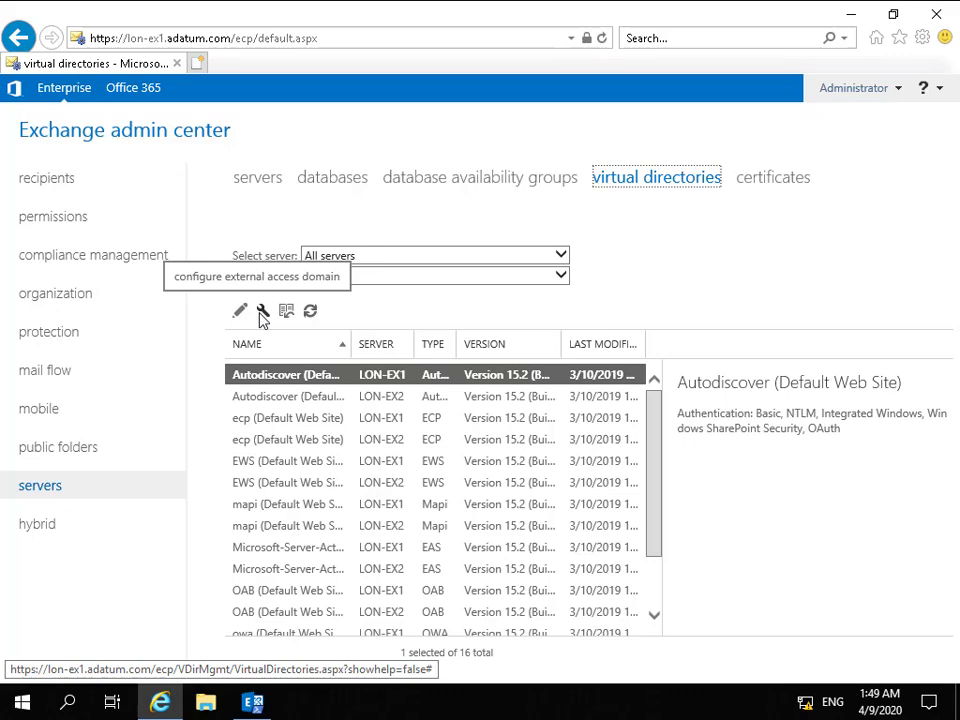
{"action": "left_click", "coordinate": [261, 312]}
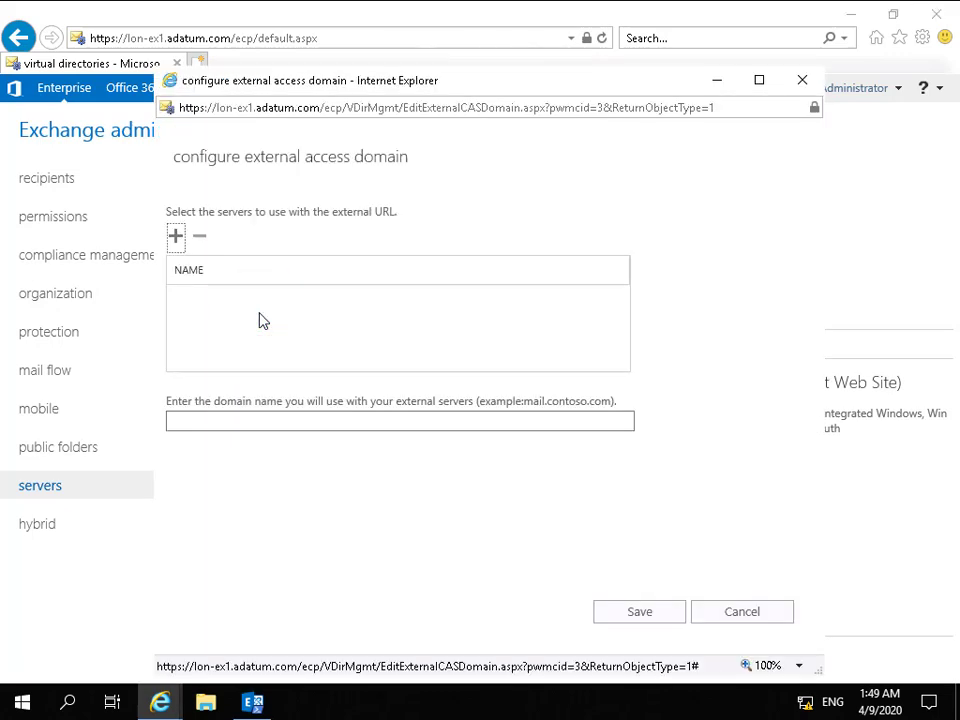
{"action": "left_click", "coordinate": [176, 238]}
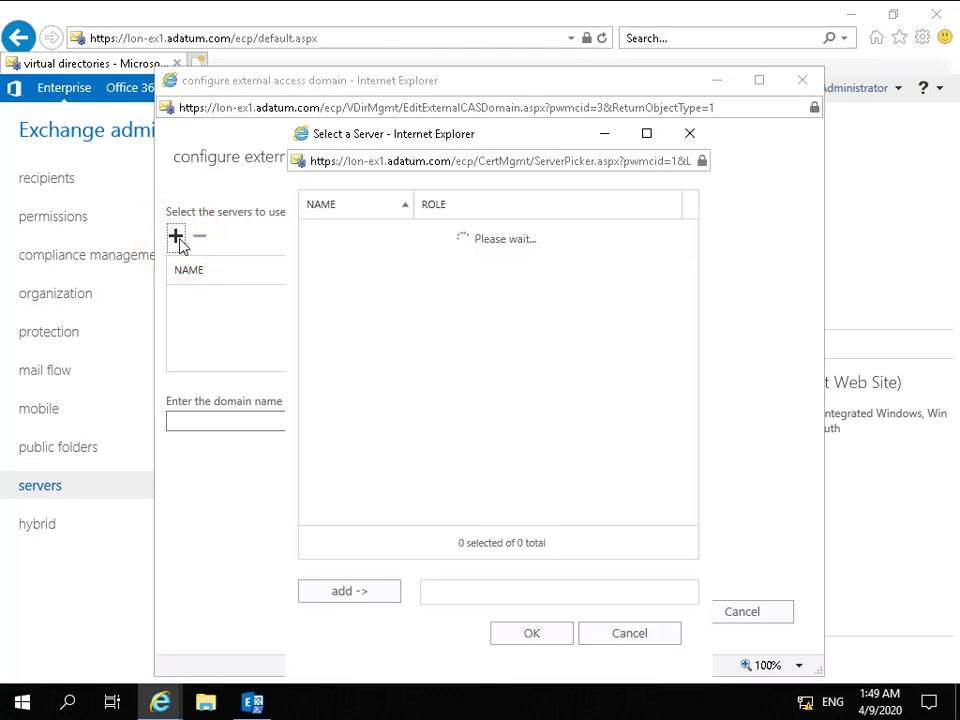
{"action": "left_click", "coordinate": [364, 593]}
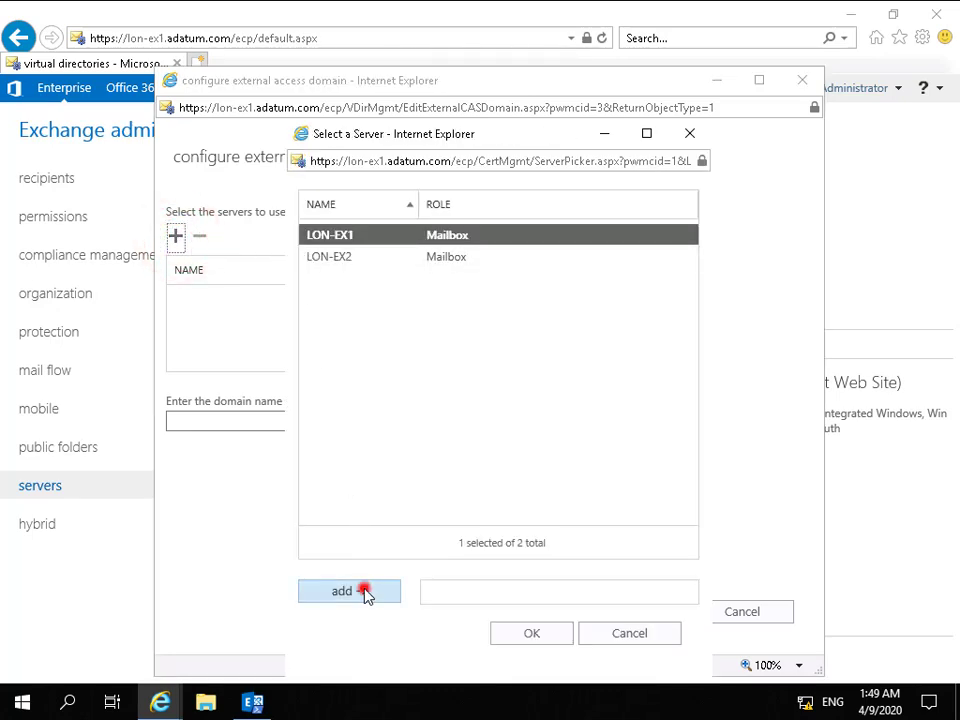
{"action": "left_click", "coordinate": [328, 257]}
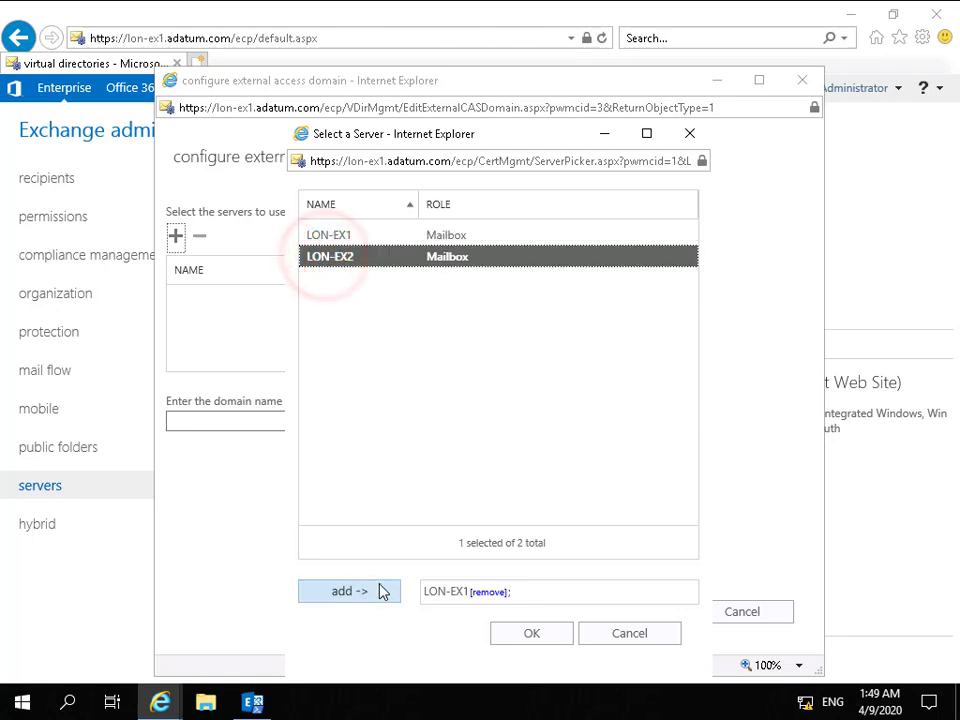
{"action": "left_click", "coordinate": [380, 590]}
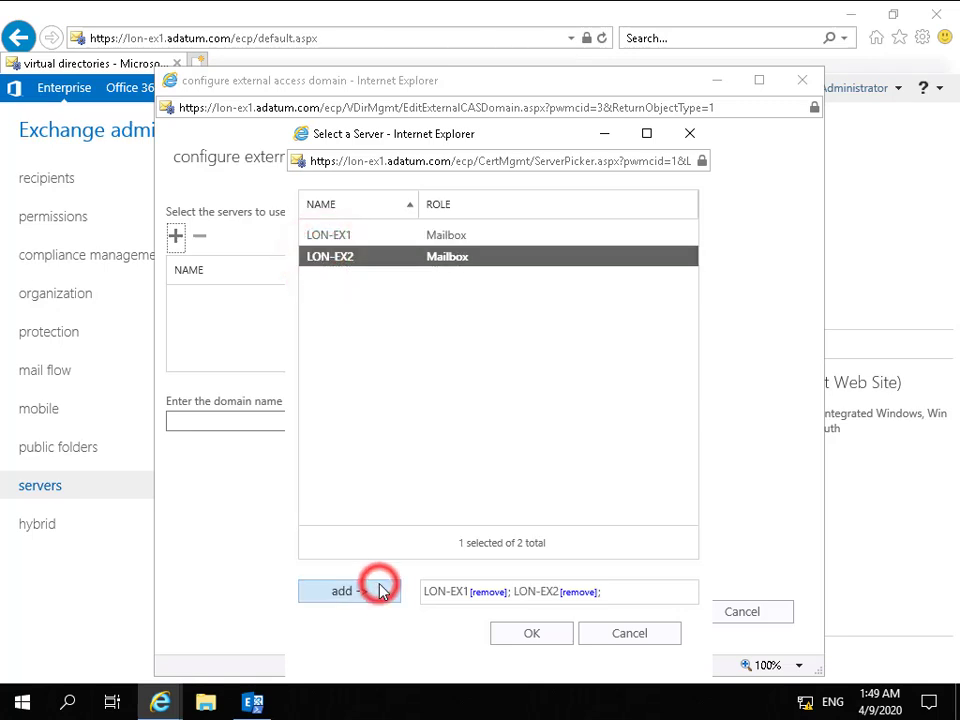
{"action": "left_click", "coordinate": [510, 633]}
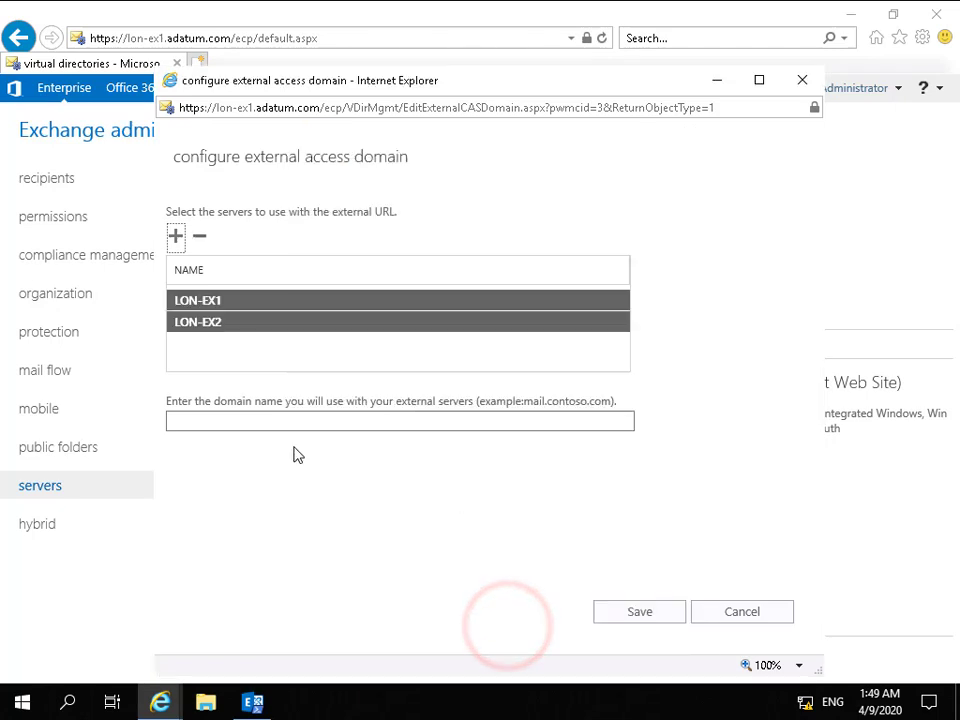
Enter mail.adatum.com as the external access domain name and save the configuration.
{"action": "left_click", "coordinate": [249, 423]}
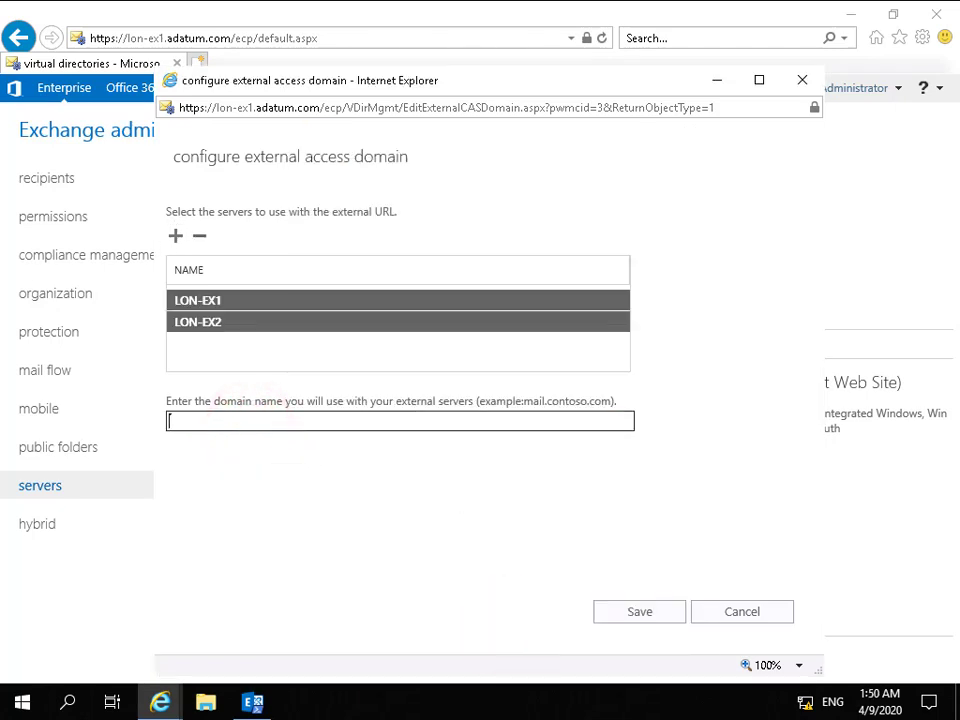
{"action": "type", "text": "mail.adatum.com"}
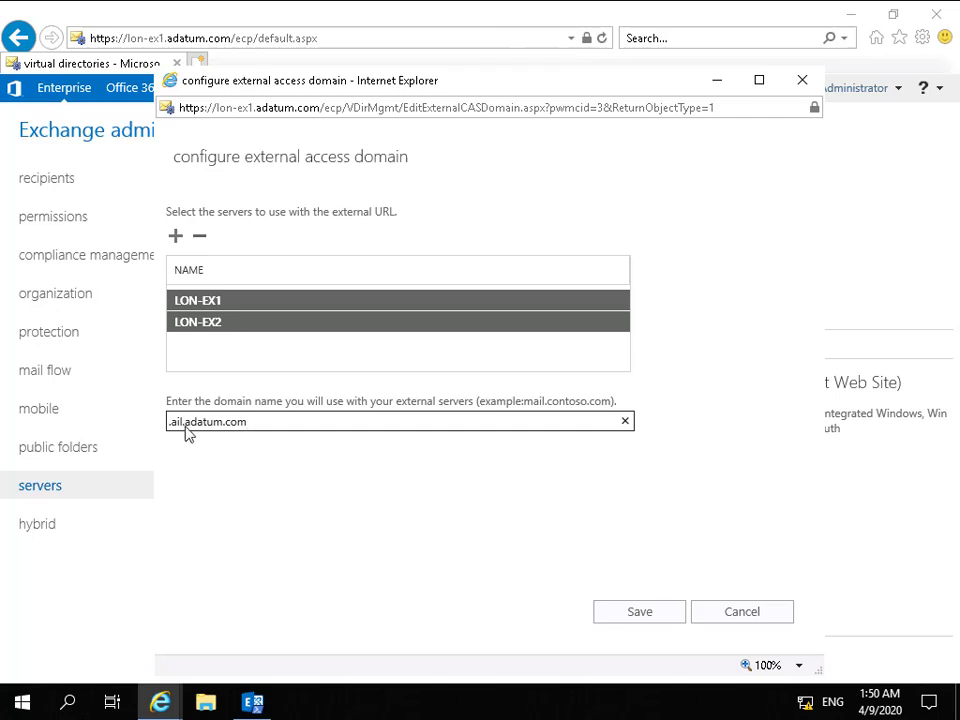
{"action": "left_click", "coordinate": [172, 426]}
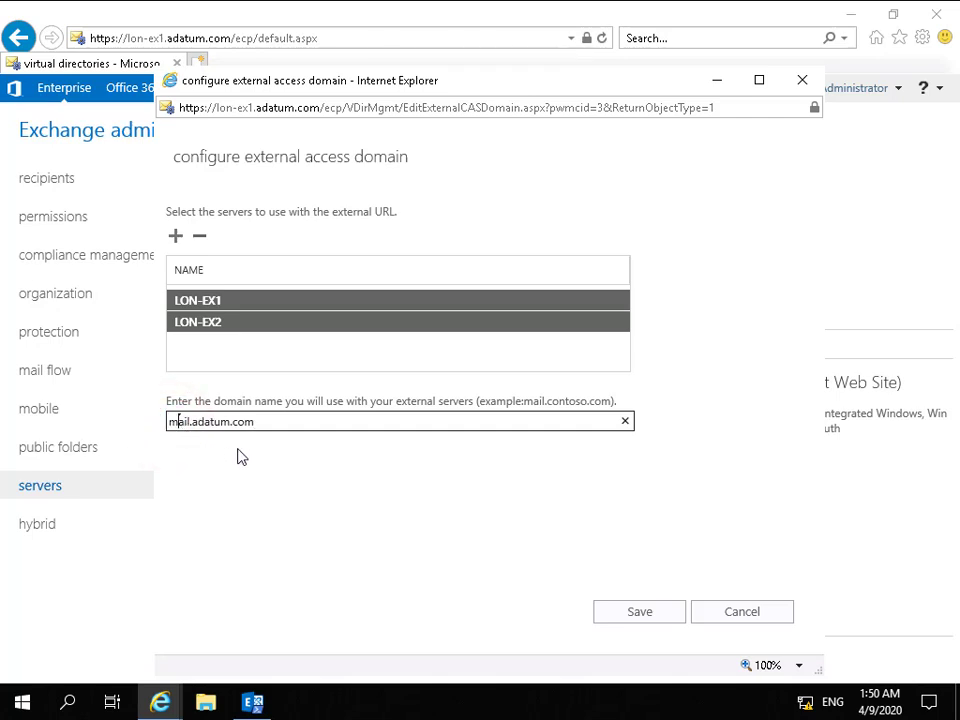
{"action": "left_click", "coordinate": [605, 613]}
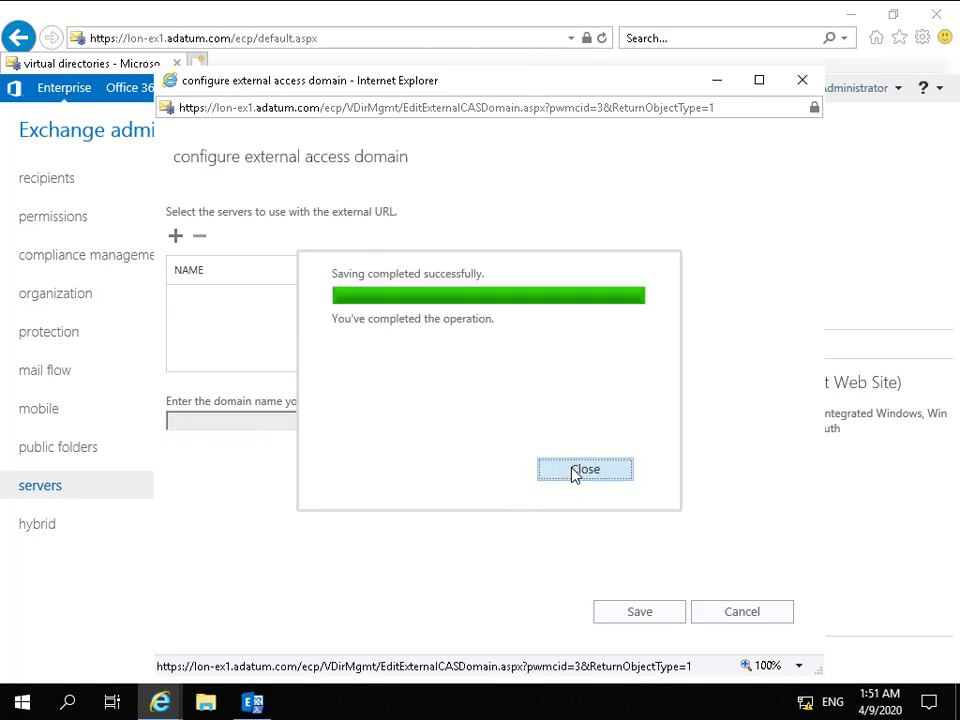
{"action": "left_click", "coordinate": [575, 471]}
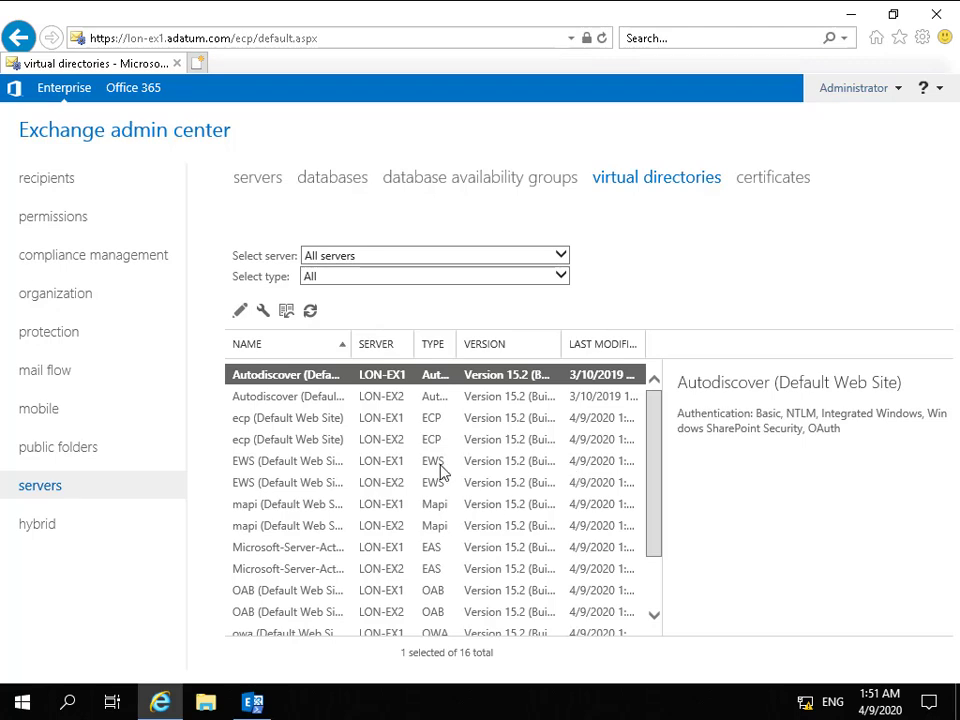
{"action": "left_click", "coordinate": [326, 466]}
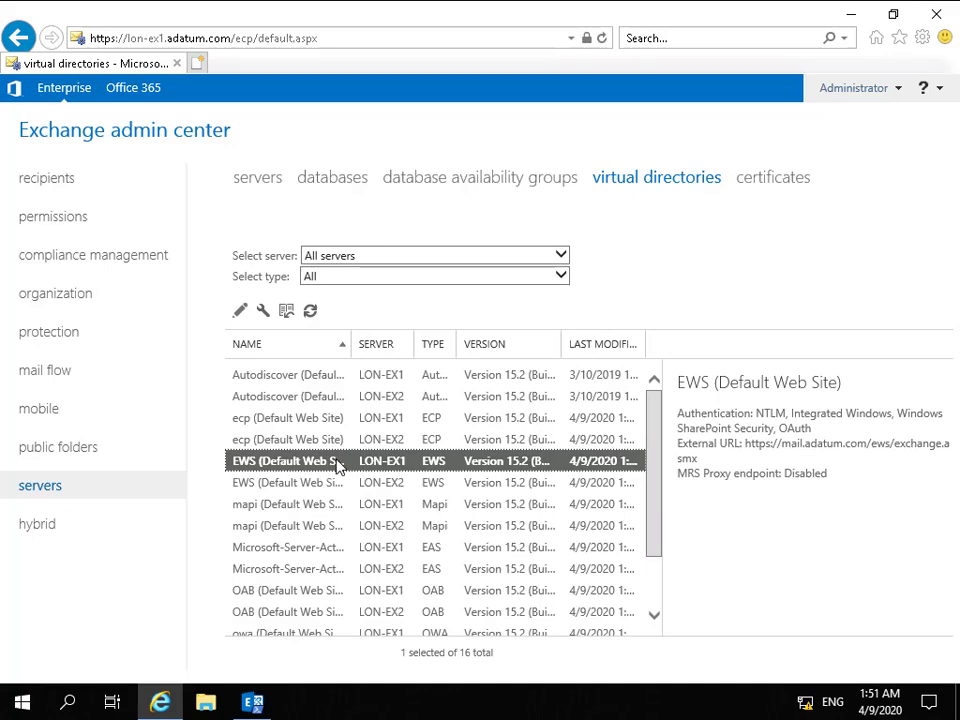
{"action": "left_click", "coordinate": [240, 312]}
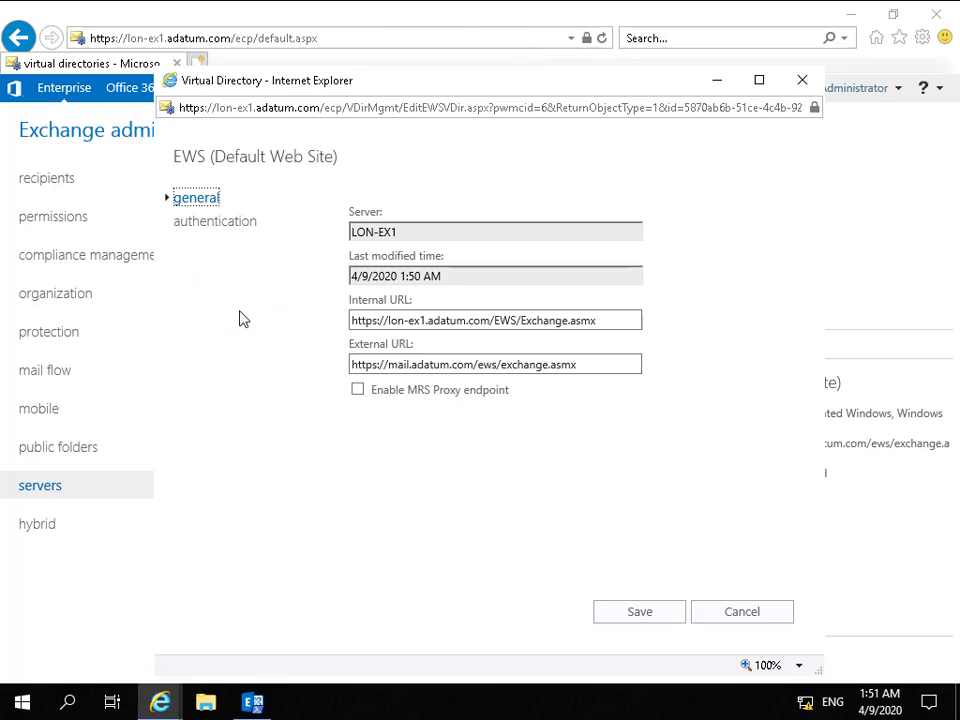
{"action": "left_click", "coordinate": [600, 322]}
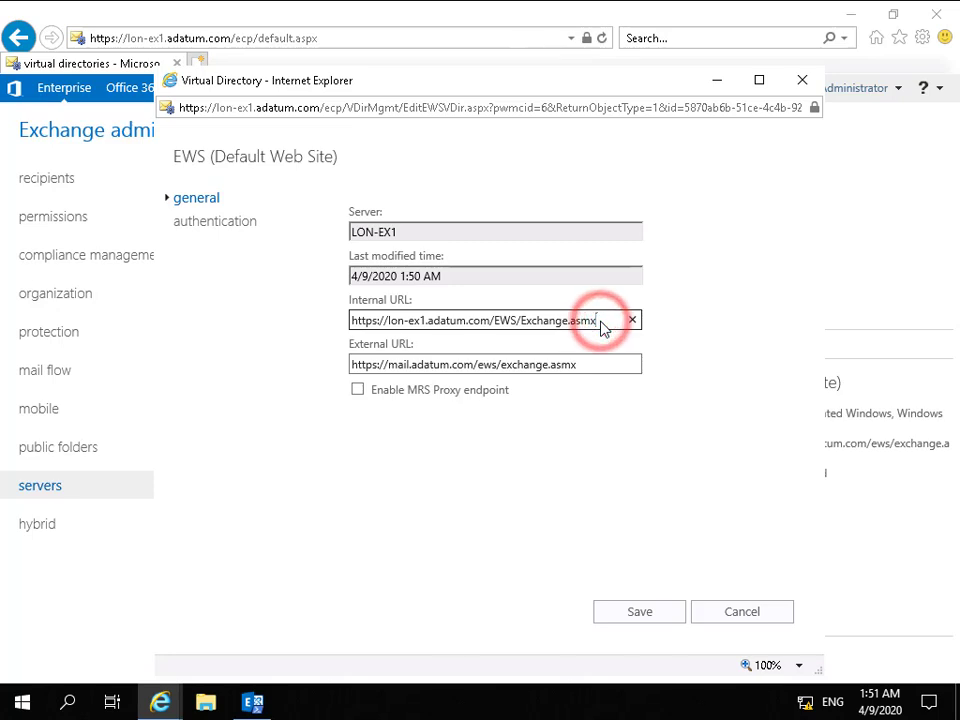
{"action": "left_click_drag", "start_coordinate": [597, 320], "coordinate": [350, 321]}
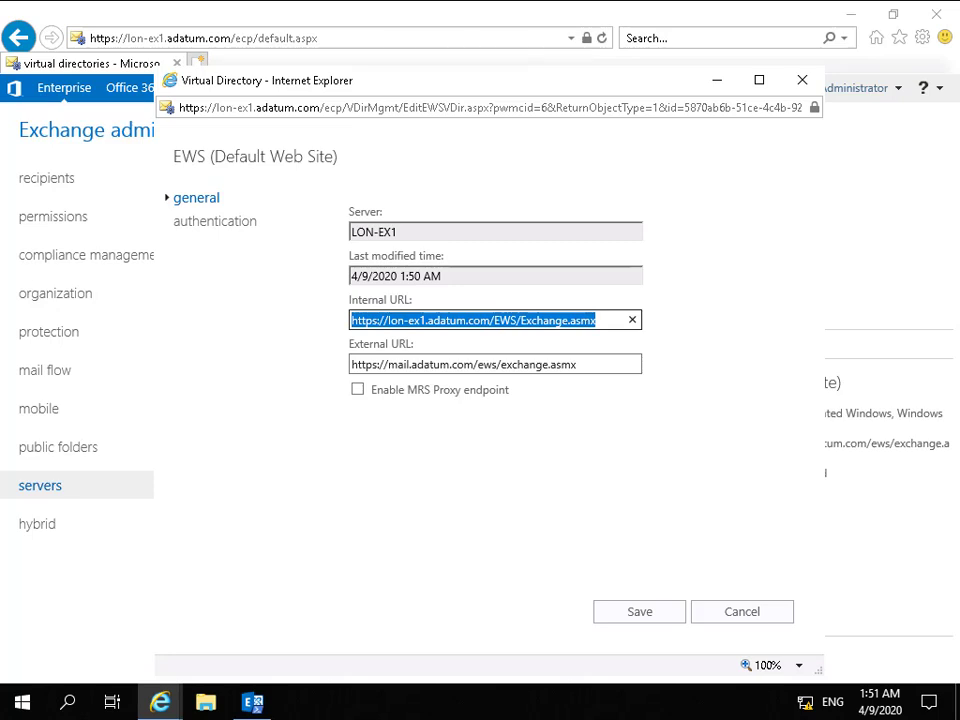
{"action": "type", "text": "https://mail.adatum.com/EWS/Exchange.asmx"}
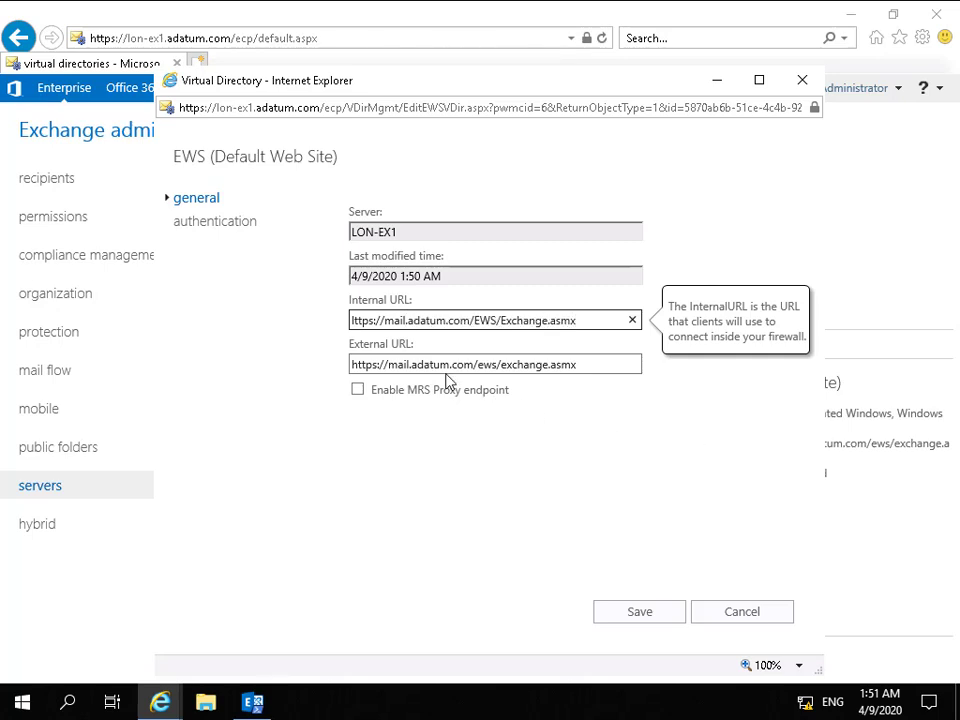
{"action": "left_click", "coordinate": [353, 322]}
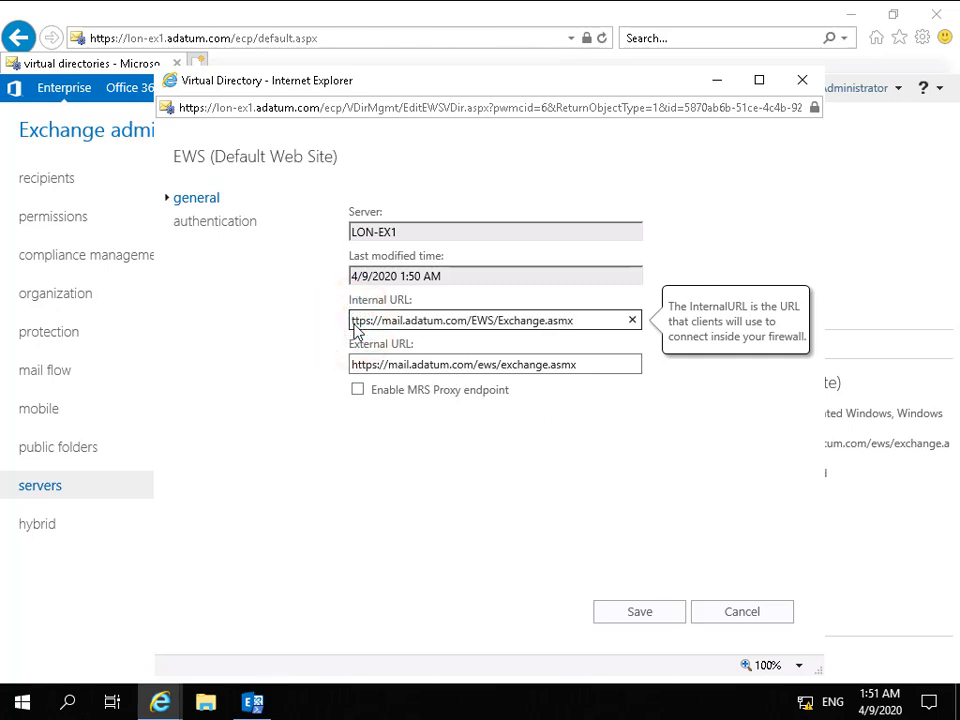
{"action": "type", "text": "h"}
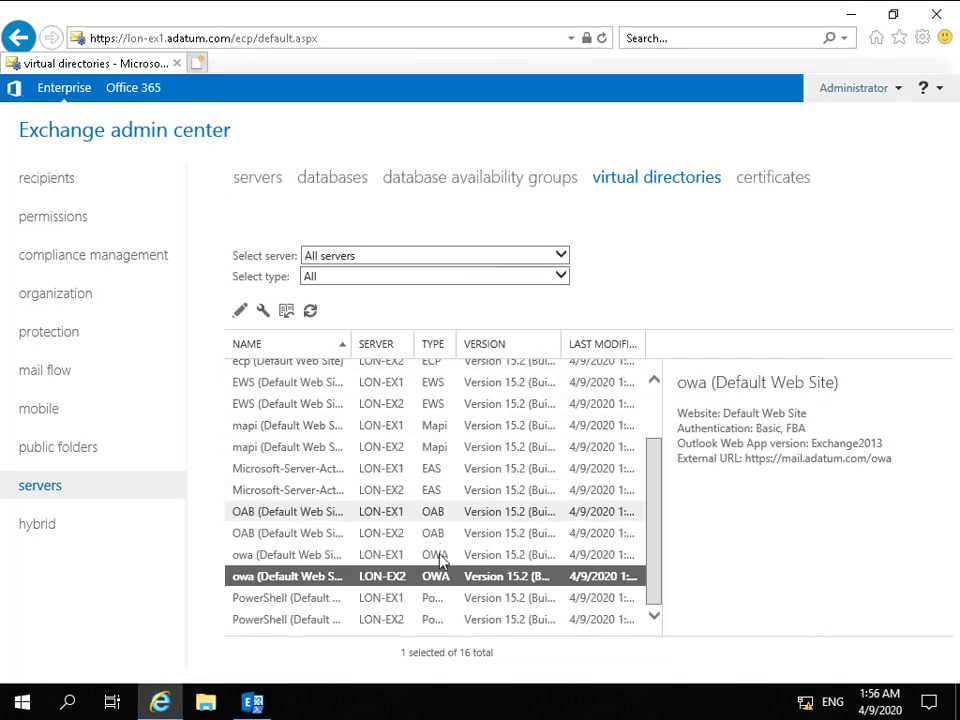
Open the LON-EX2 OAB virtual directory to review its internal and external URLs, then cancel.
{"action": "left_click", "coordinate": [320, 533]}
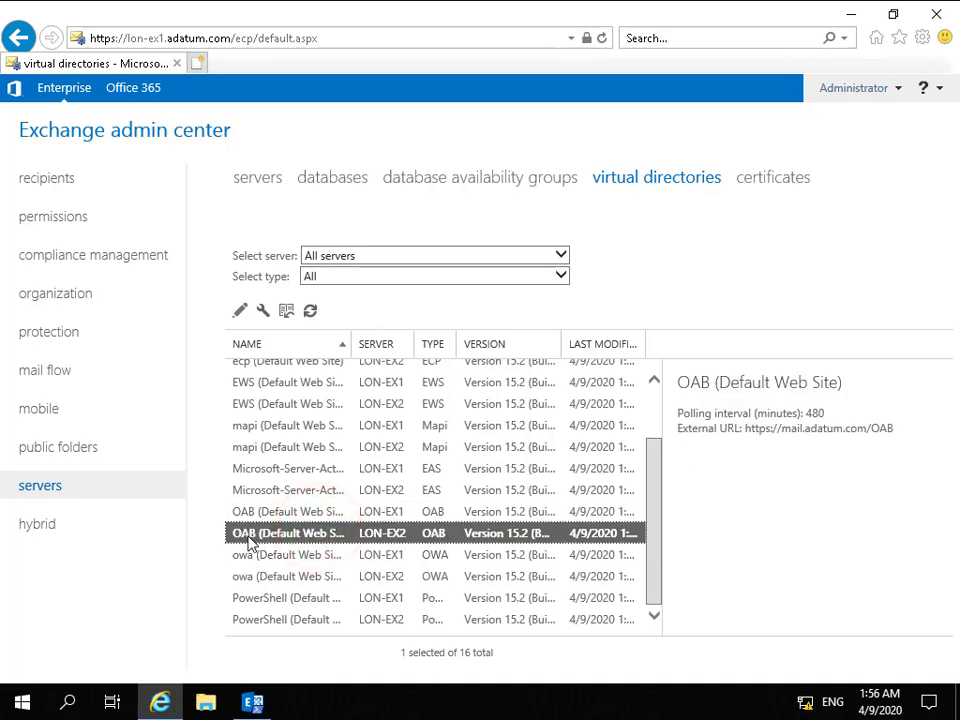
{"action": "left_click", "coordinate": [240, 311]}
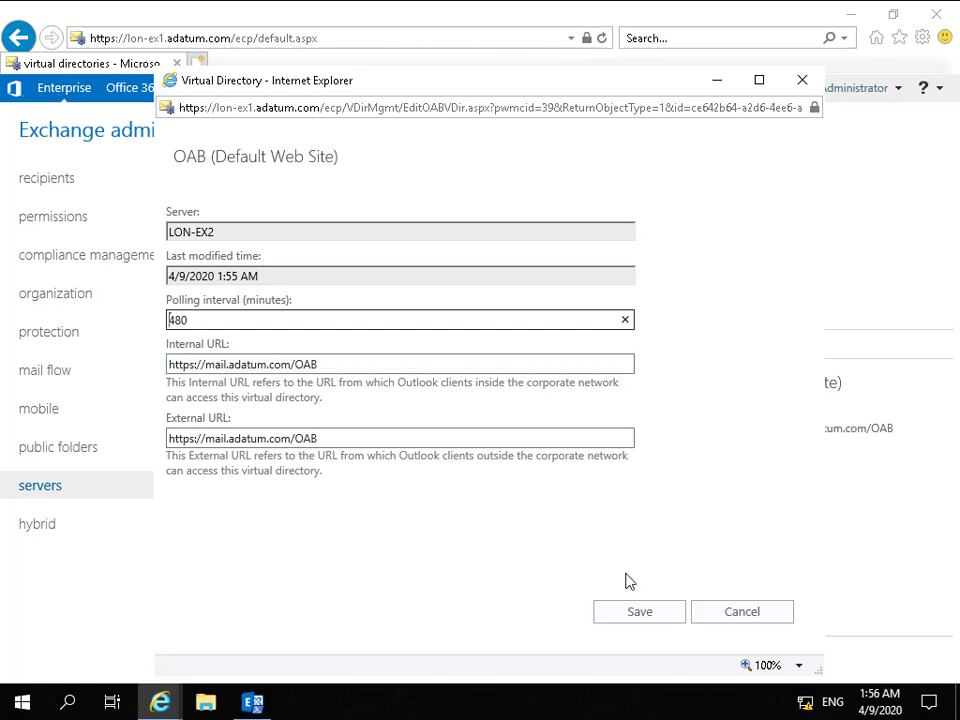
{"action": "left_click", "coordinate": [708, 610]}
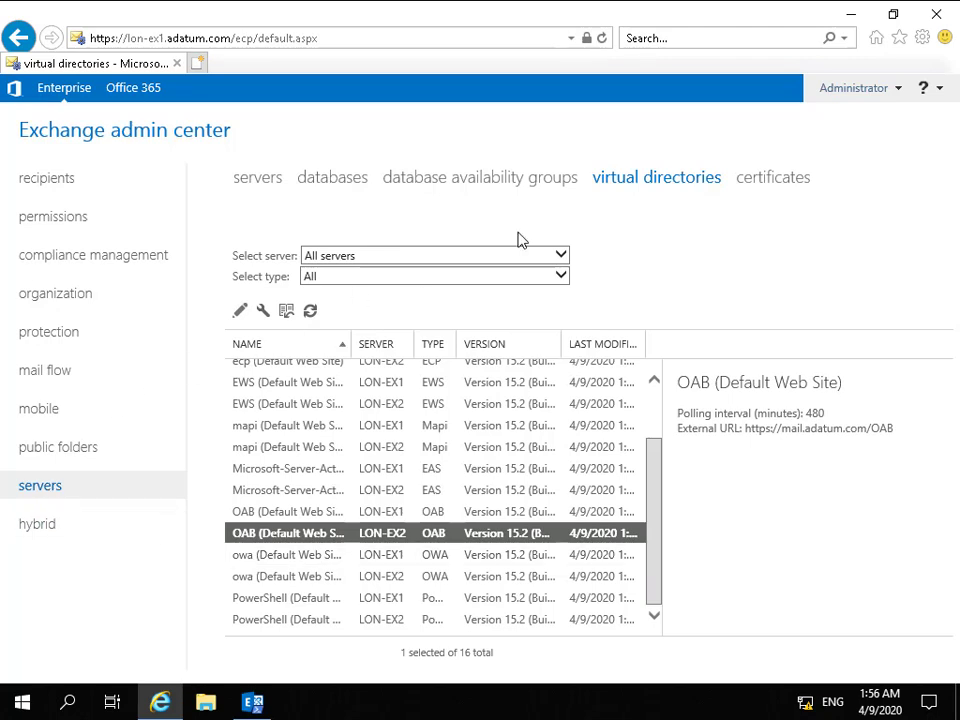
Start a new certificate request to a certification authority on LON-EX1 with friendly name mail.adatum.com.
{"action": "left_click", "coordinate": [768, 181]}
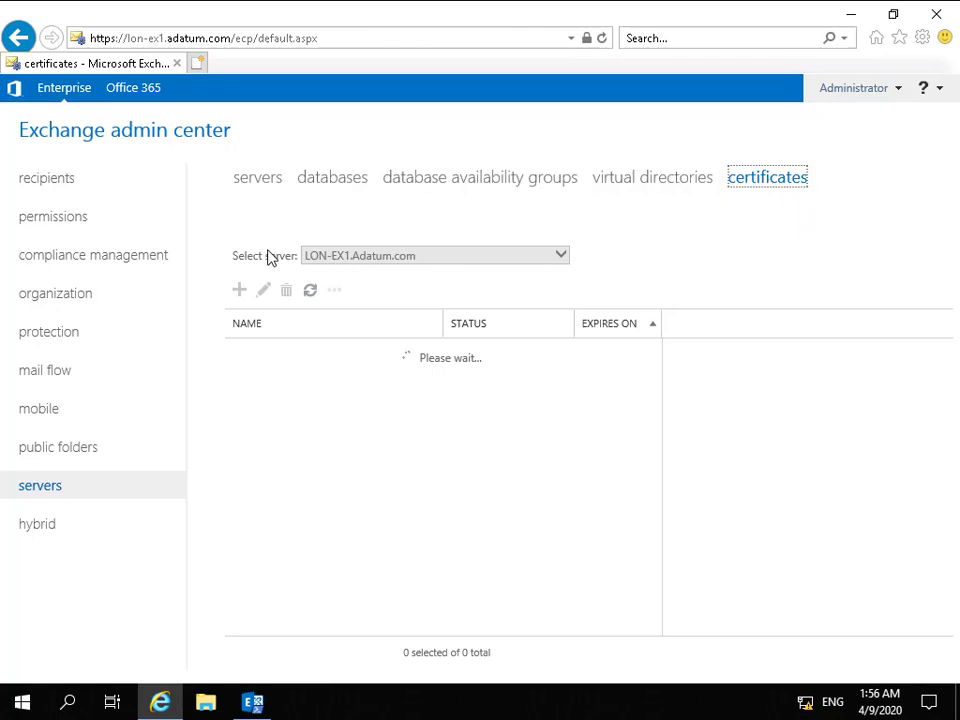
{"action": "left_click", "coordinate": [370, 262]}
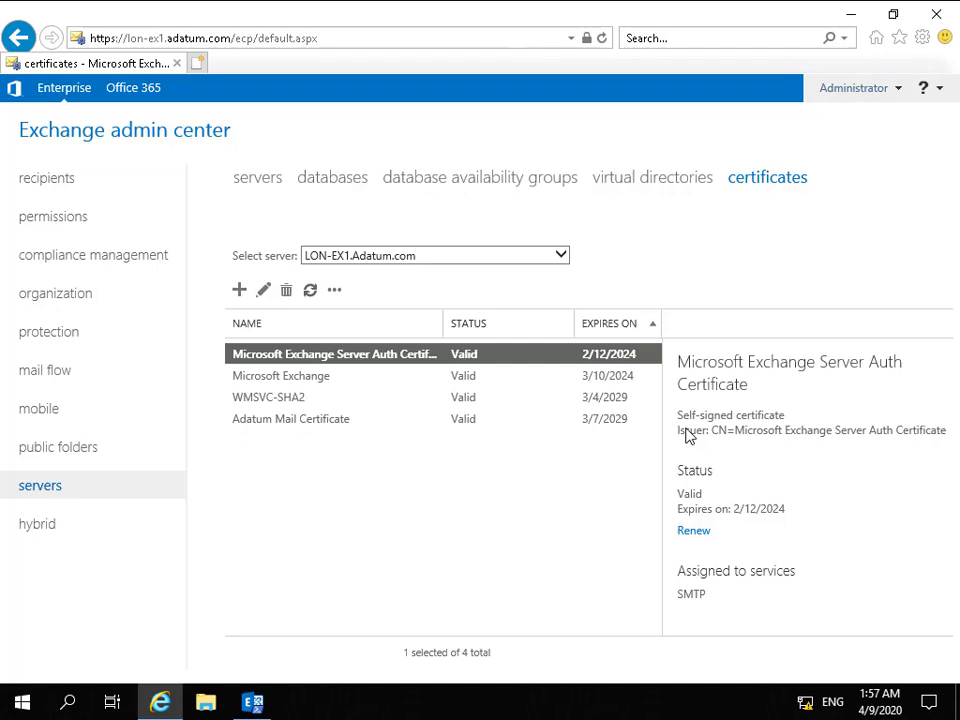
{"action": "left_click", "coordinate": [239, 293]}
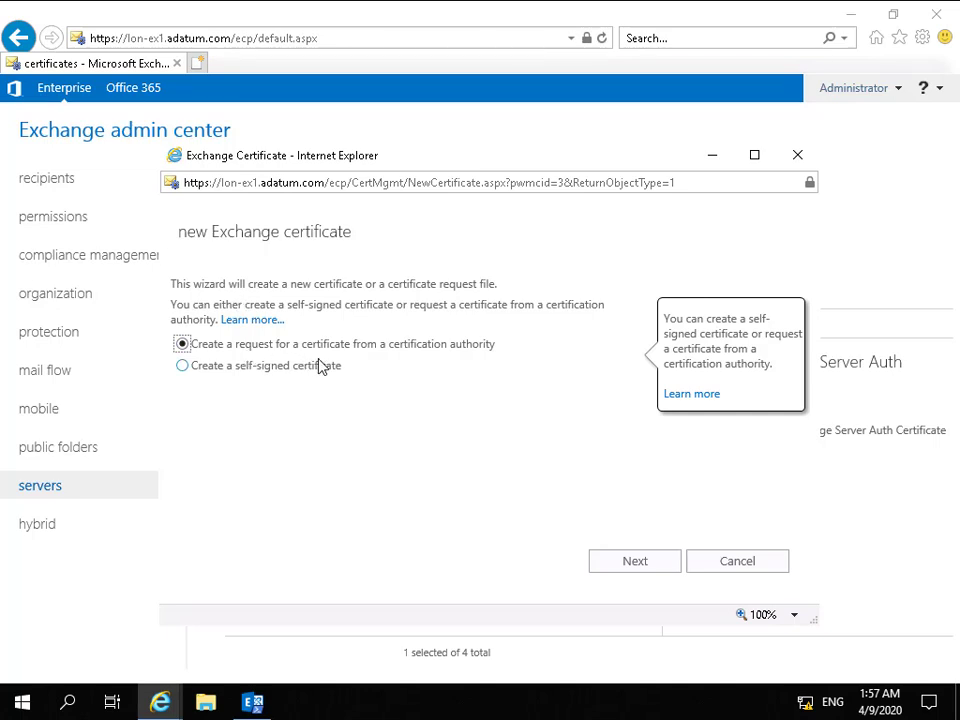
{"action": "left_click", "coordinate": [617, 565]}
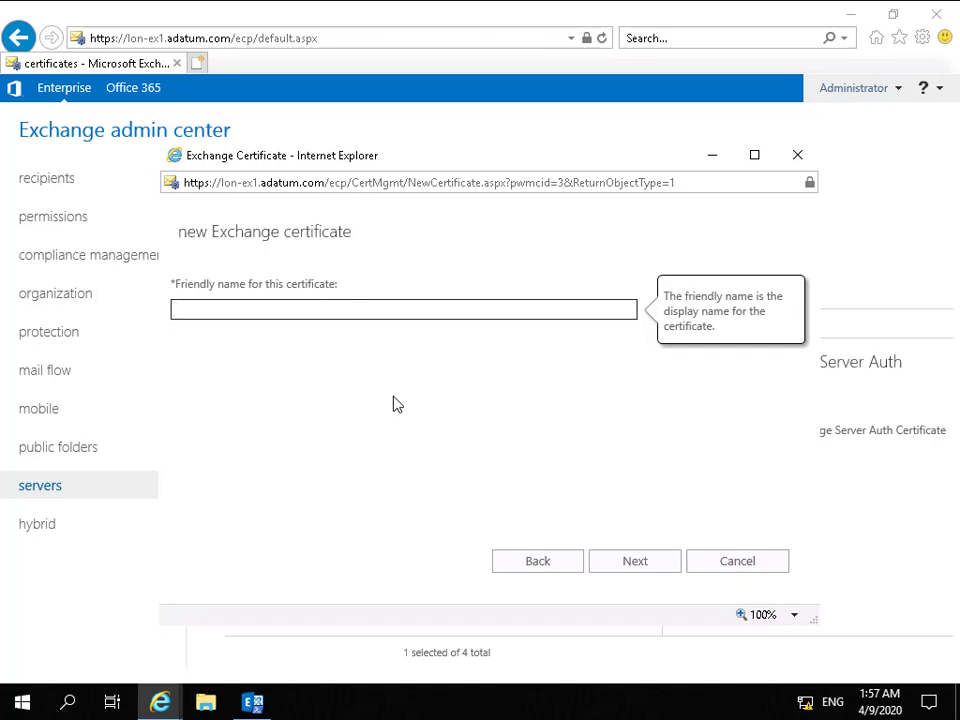
{"action": "type", "text": "mail.adatum.com"}
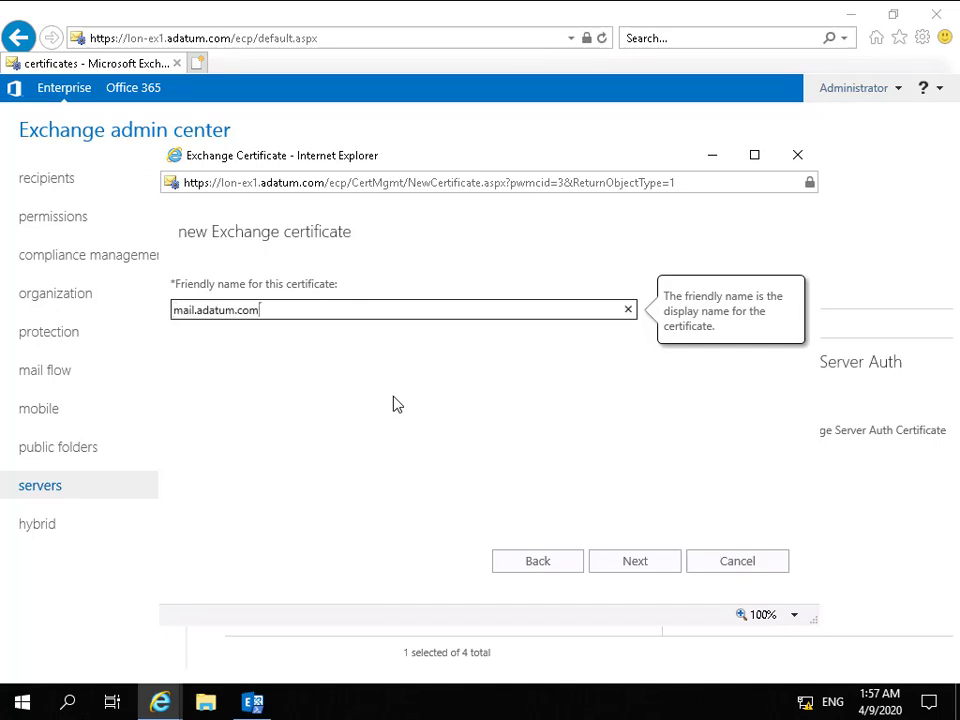
{"action": "left_click", "coordinate": [627, 563]}
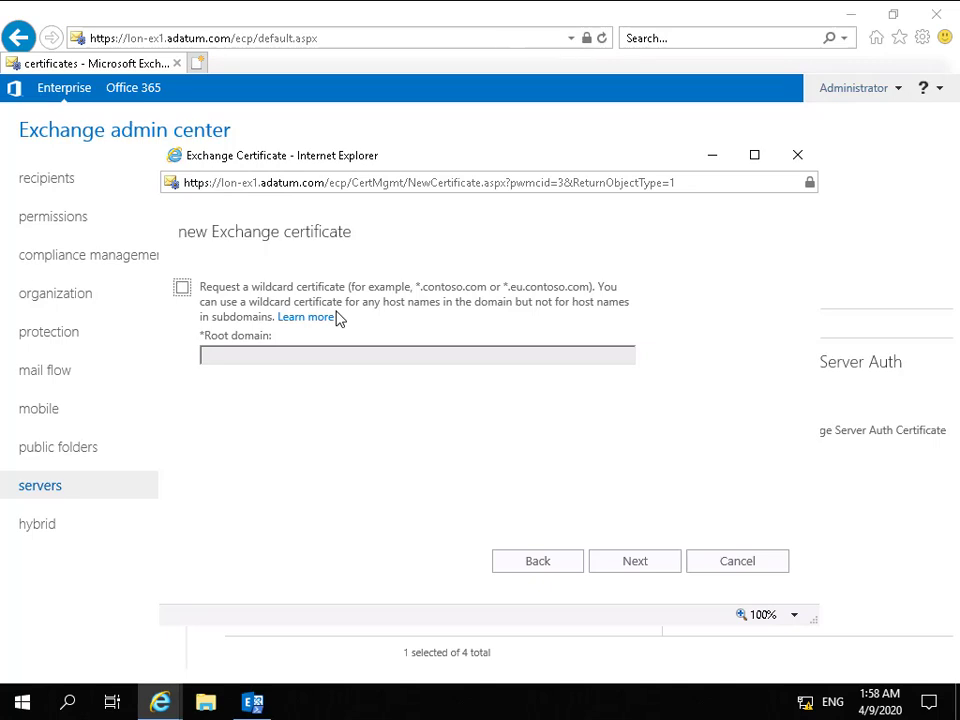
Skip the wildcard option and choose LON-EX1 as the server to store the certificate request.
{"action": "left_click", "coordinate": [626, 566]}
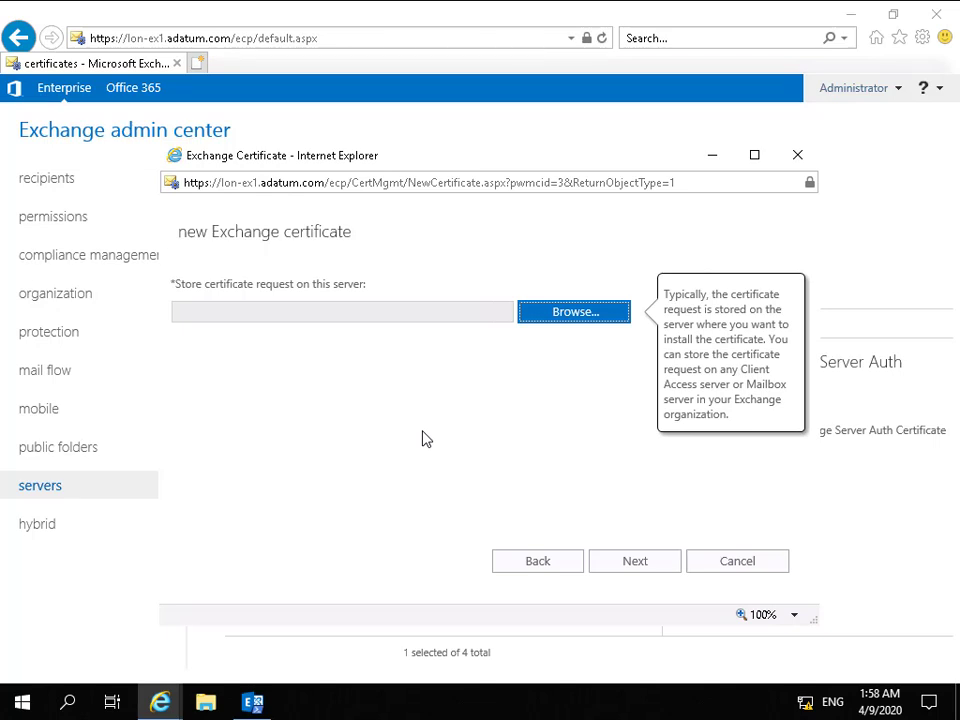
{"action": "left_click", "coordinate": [536, 325]}
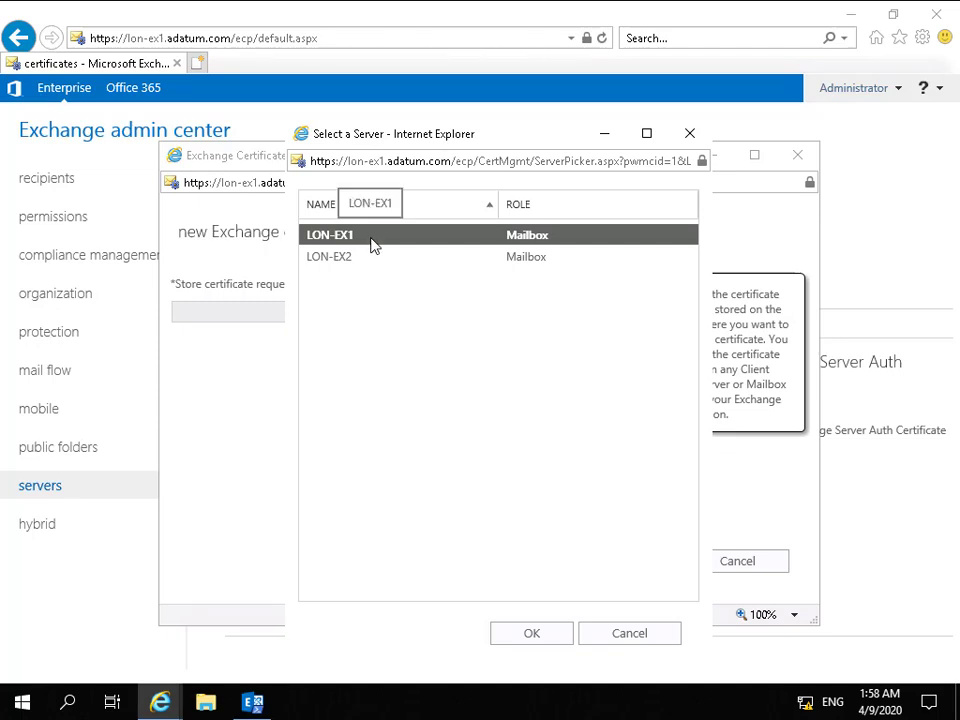
{"action": "left_click", "coordinate": [538, 634]}
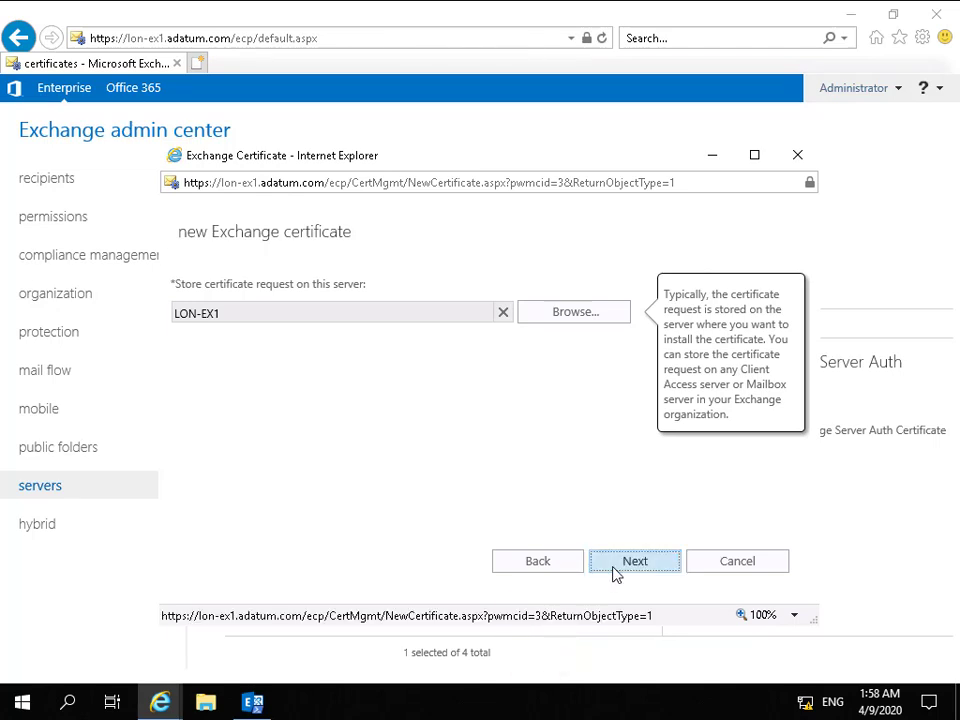
{"action": "left_click", "coordinate": [614, 563]}
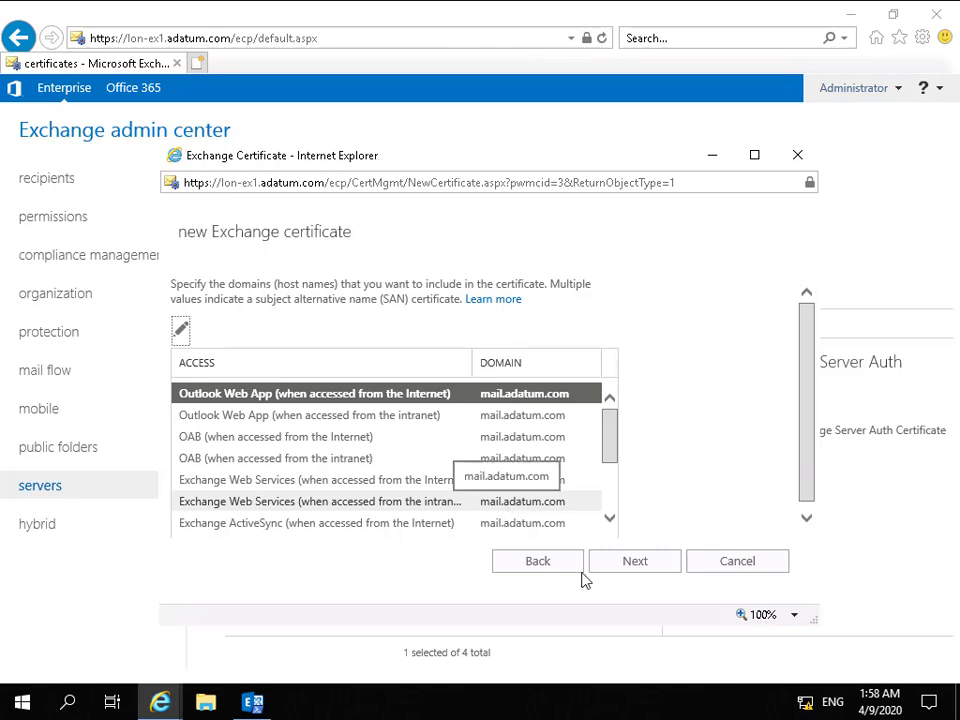
Accept the access domains and remove Adatum.com from the certificate's domain list.
{"action": "left_click", "coordinate": [614, 569]}
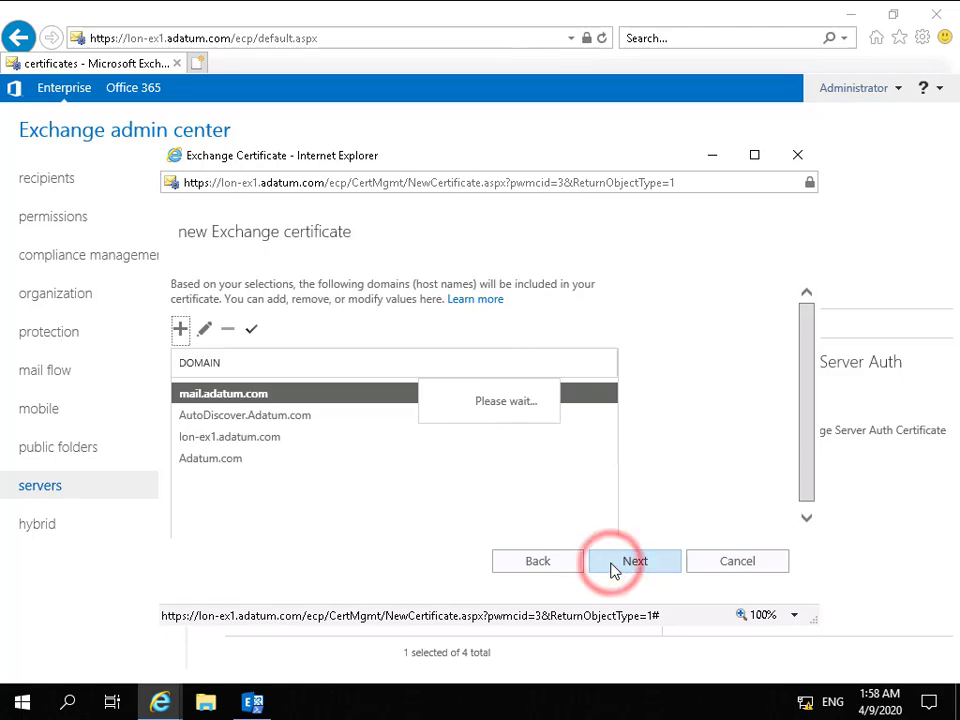
{"action": "left_click", "coordinate": [229, 461]}
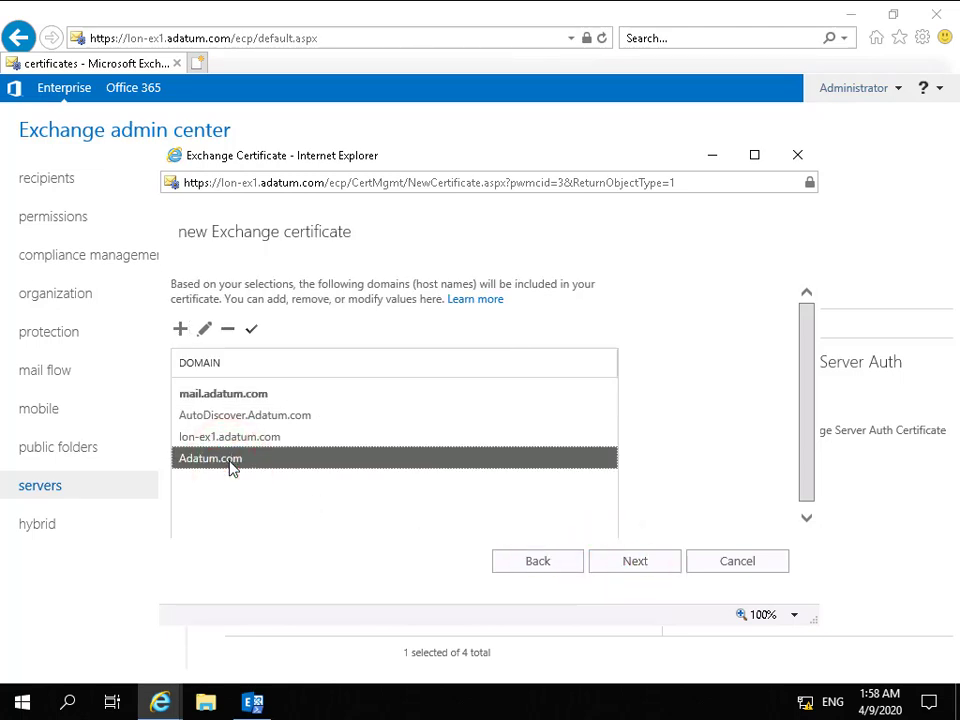
{"action": "left_click", "coordinate": [227, 331]}
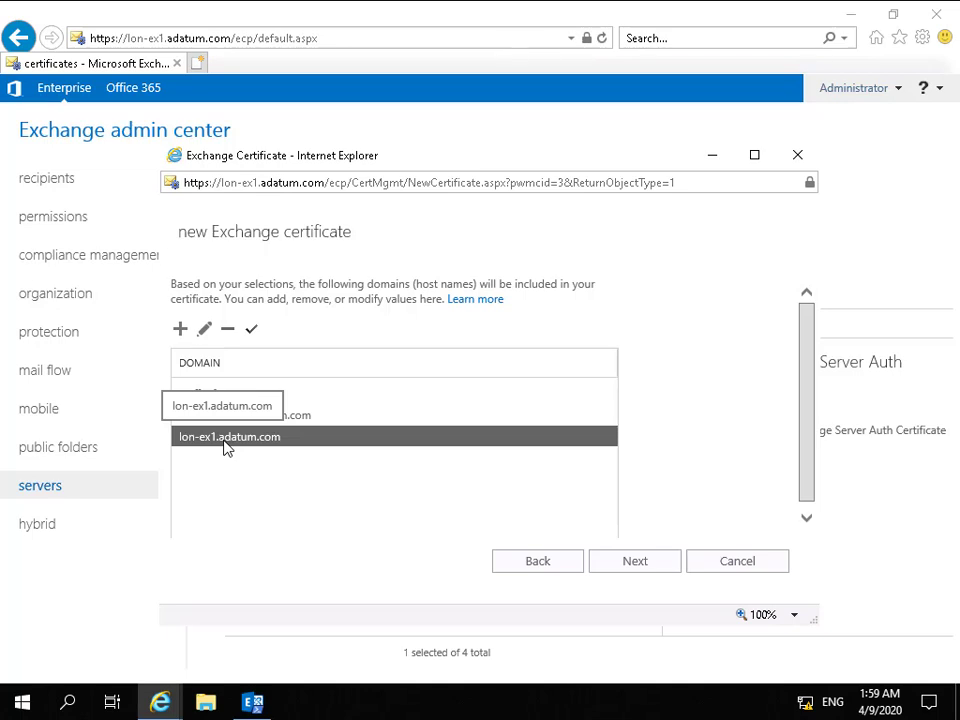
{"action": "left_click", "coordinate": [619, 568]}
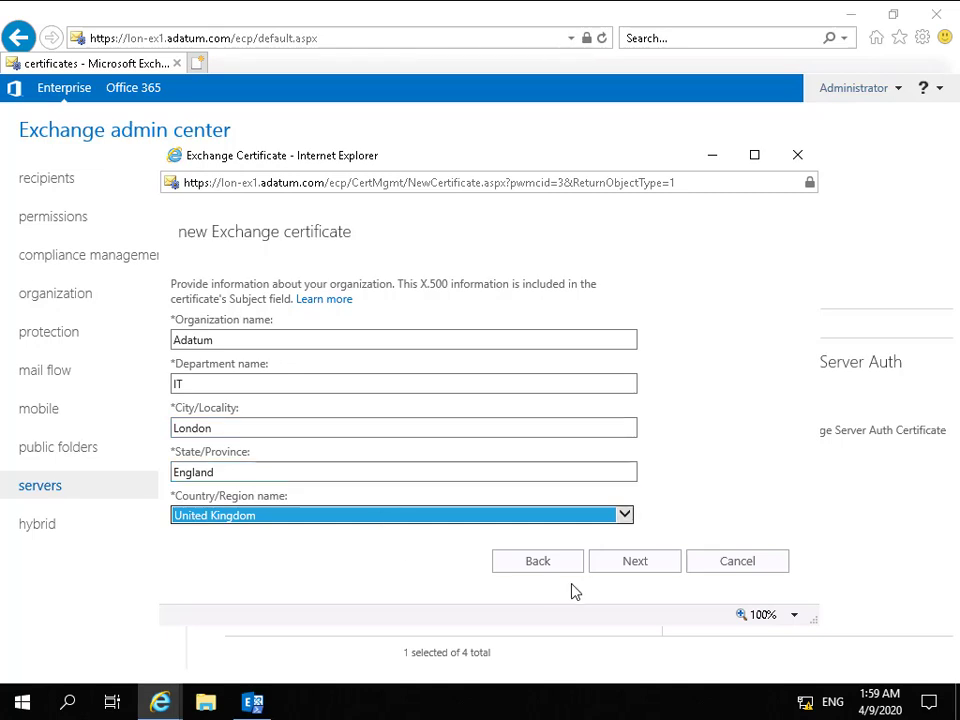
Keep the organization details and save the request to \\LON-EX1\C$\windows\temp\certreq.req, finishing the wizard.
{"action": "left_click", "coordinate": [630, 566]}
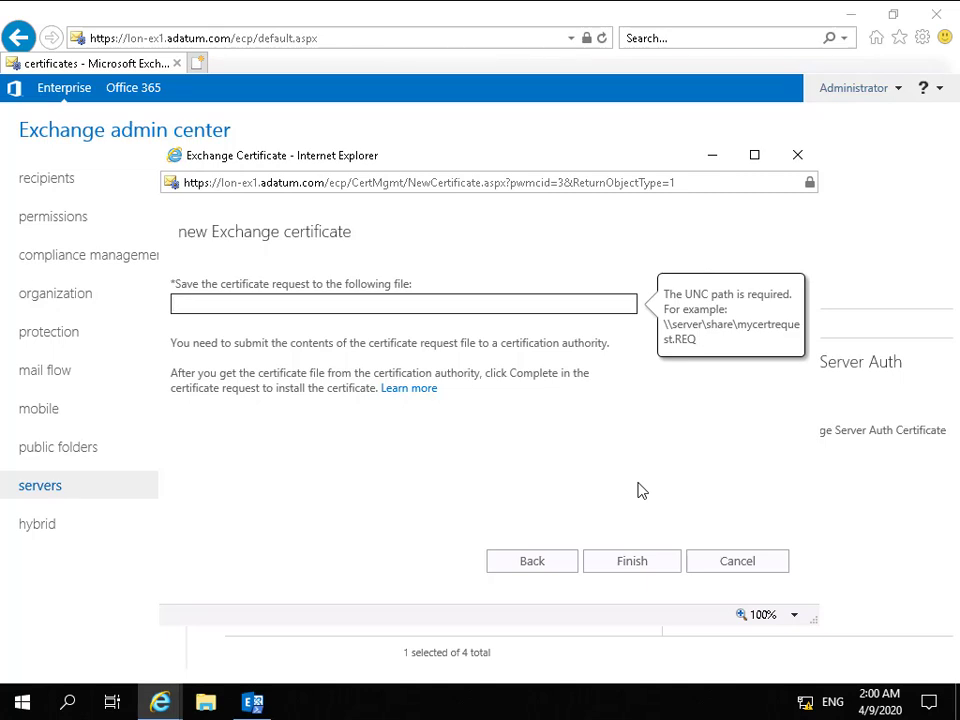
{"action": "type", "text": "\\\\LON-EX1\\C$\\windows\\temp\\certreq.req"}
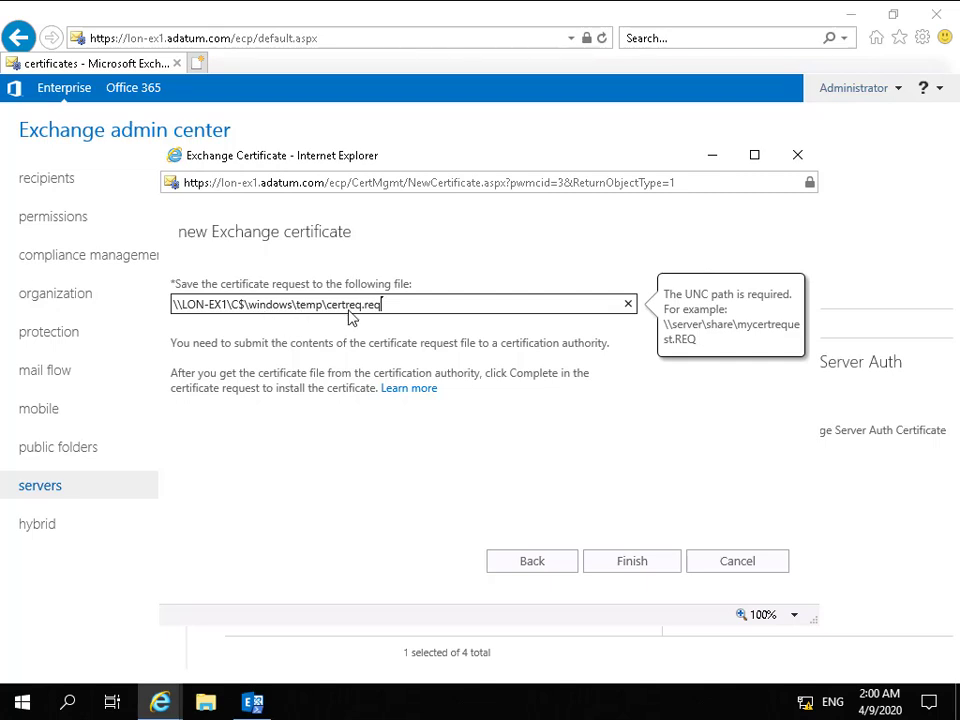
{"action": "left_click", "coordinate": [649, 561]}
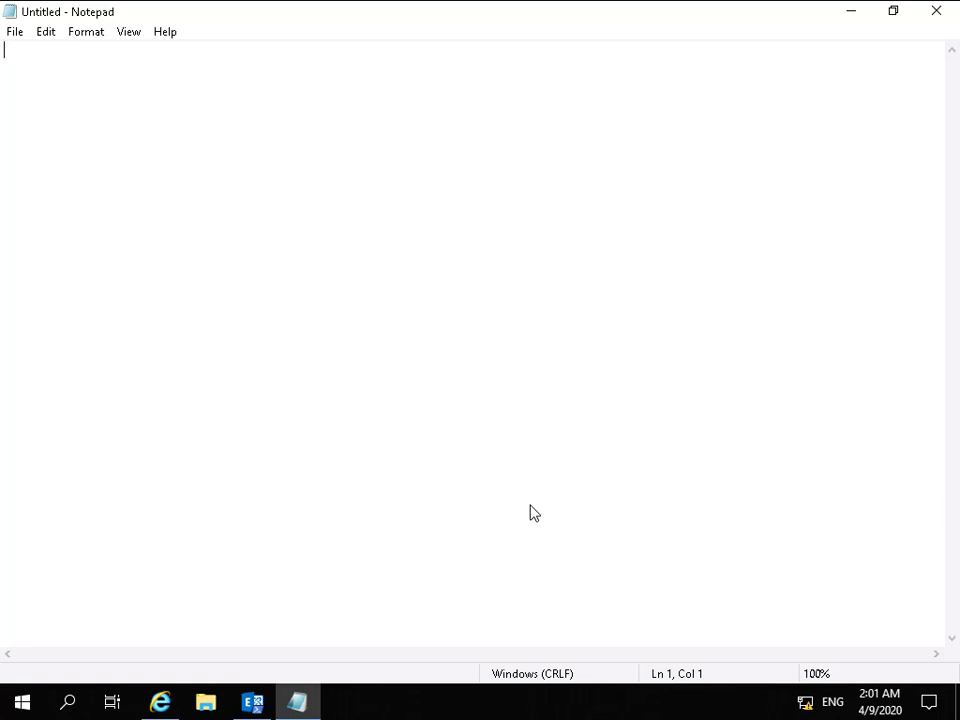
Open the saved request file certreq.req from C:\Windows\Temp in Notepad, showing all file types.
{"action": "left_click", "coordinate": [17, 36]}
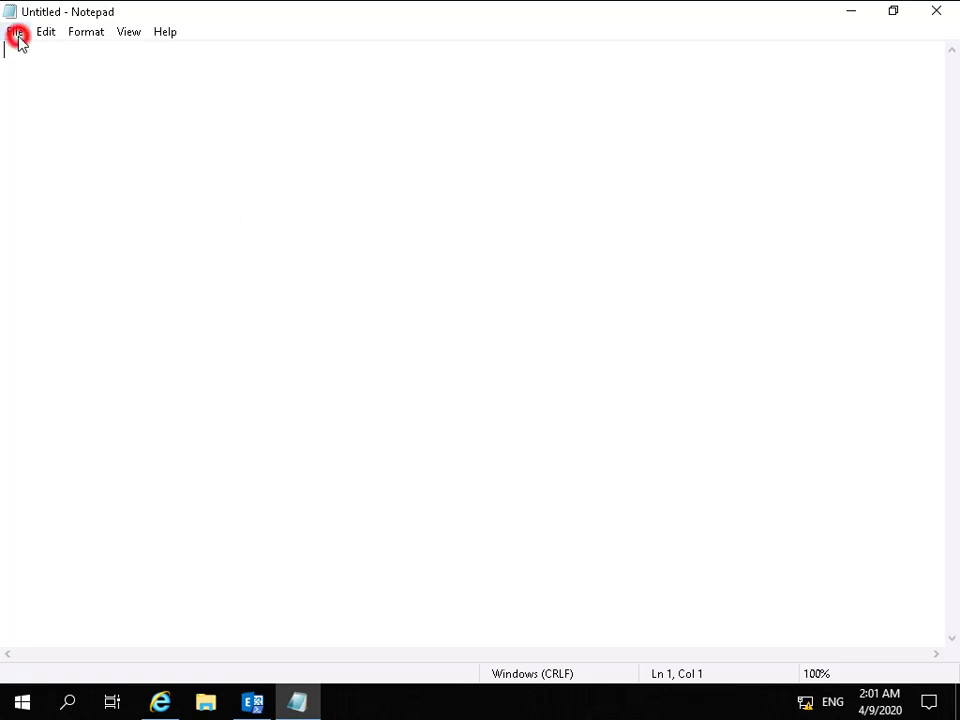
{"action": "left_click", "coordinate": [47, 75]}
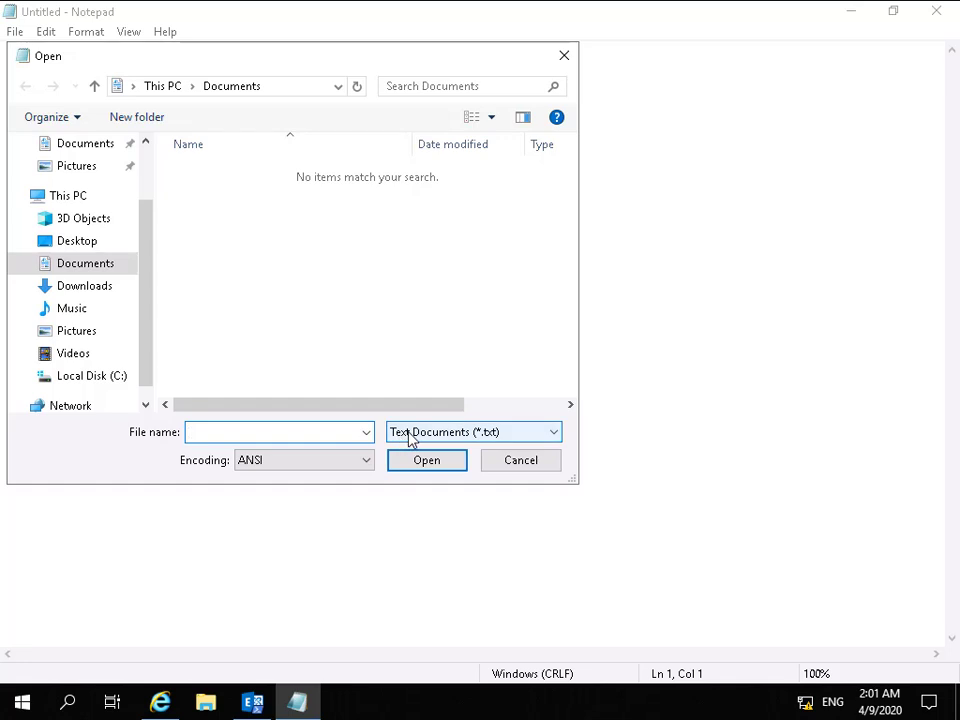
{"action": "left_click", "coordinate": [411, 440]}
{"action": "left_click", "coordinate": [409, 465]}
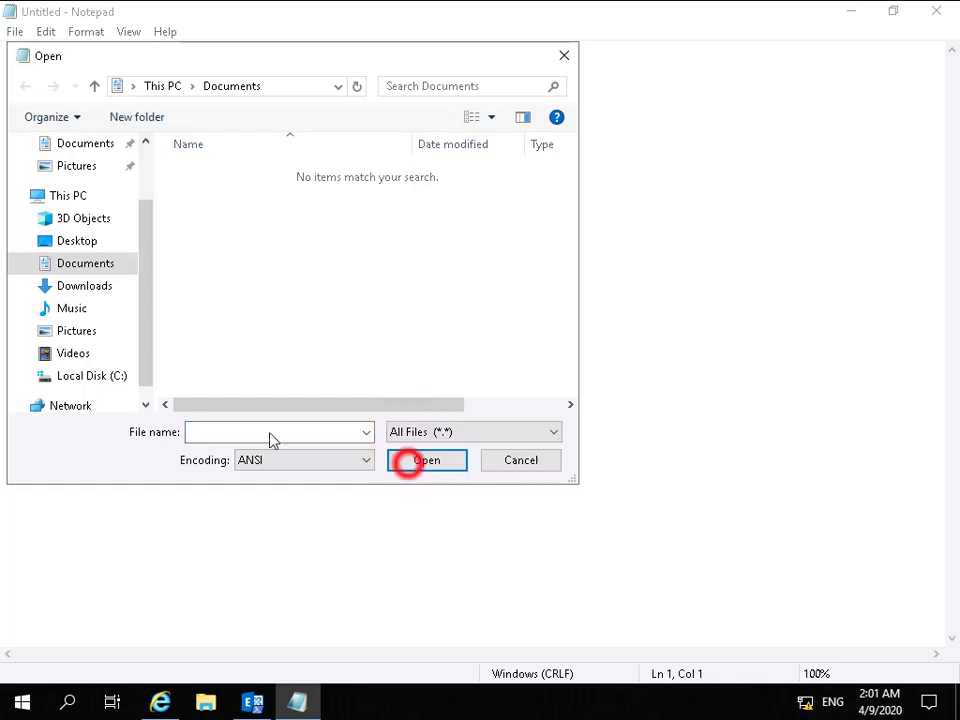
{"action": "left_click", "coordinate": [116, 378]}
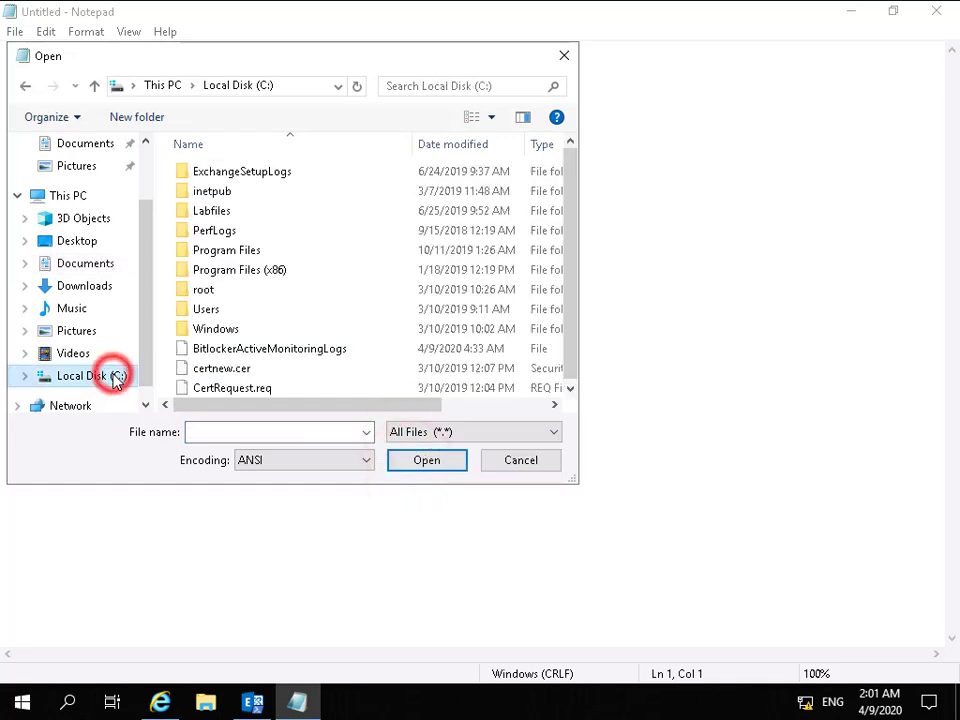
{"action": "double_click", "coordinate": [214, 329]}
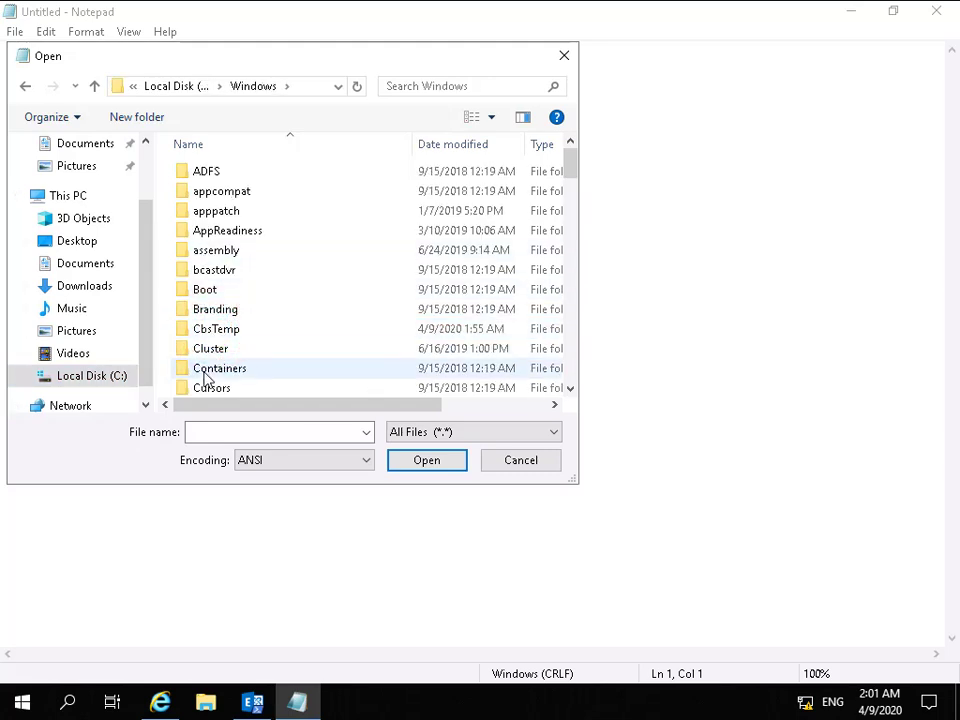
{"action": "scroll", "coordinate": [207, 375], "scroll_direction": "down", "scroll_amount": 8}
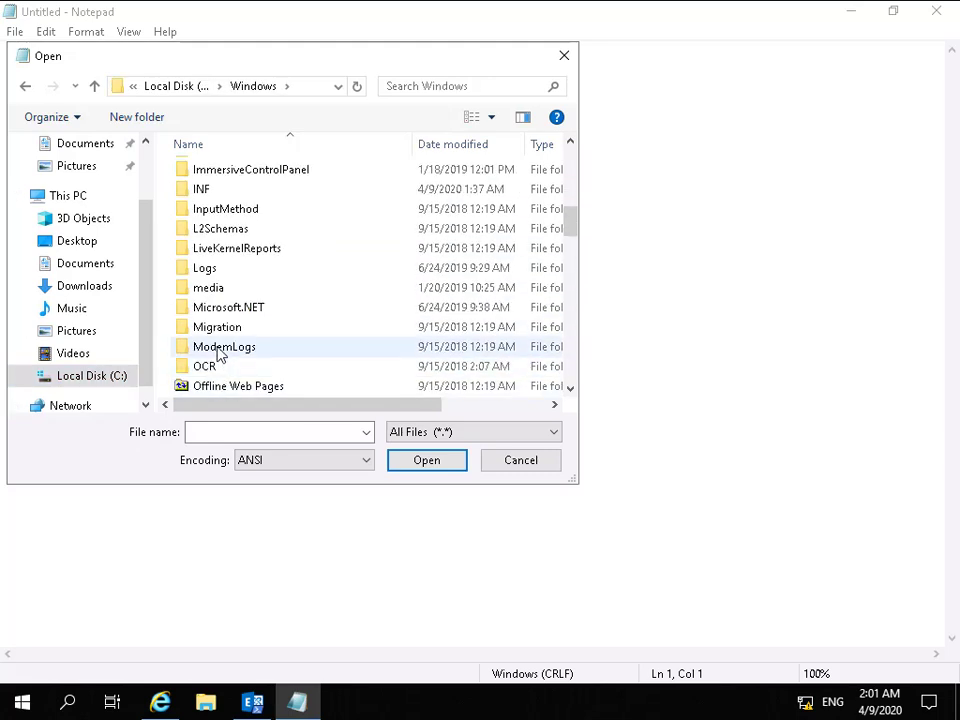
{"action": "scroll", "coordinate": [219, 355], "scroll_direction": "down", "scroll_amount": 2}
{"action": "scroll", "coordinate": [218, 354], "scroll_direction": "down", "scroll_amount": 4}
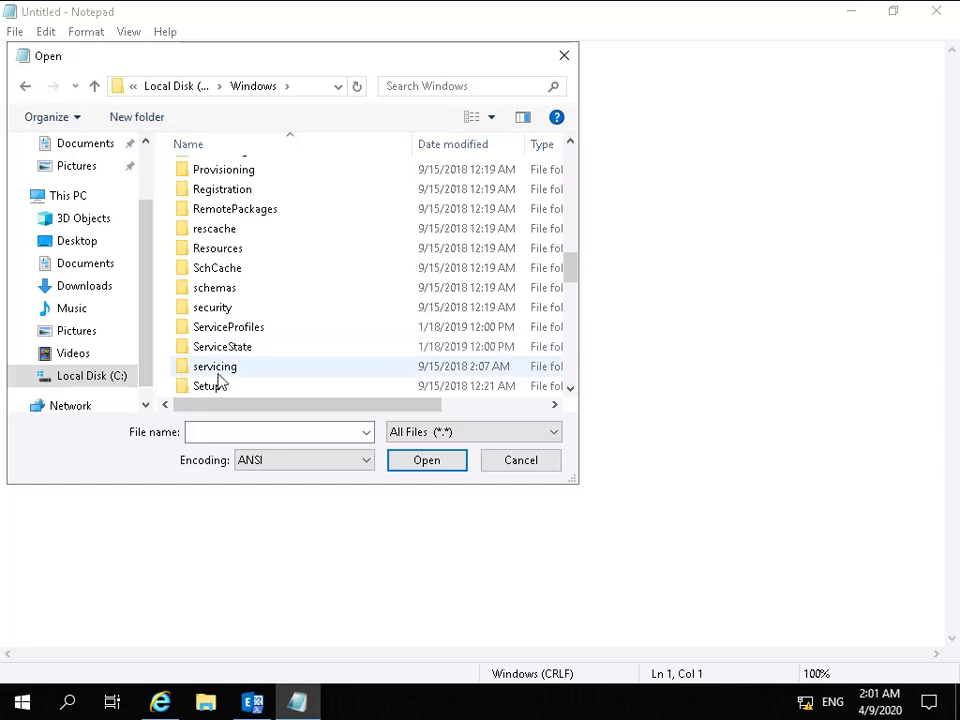
{"action": "scroll", "coordinate": [220, 390], "scroll_direction": "down", "scroll_amount": 1}
{"action": "scroll", "coordinate": [228, 385], "scroll_direction": "down", "scroll_amount": 4}
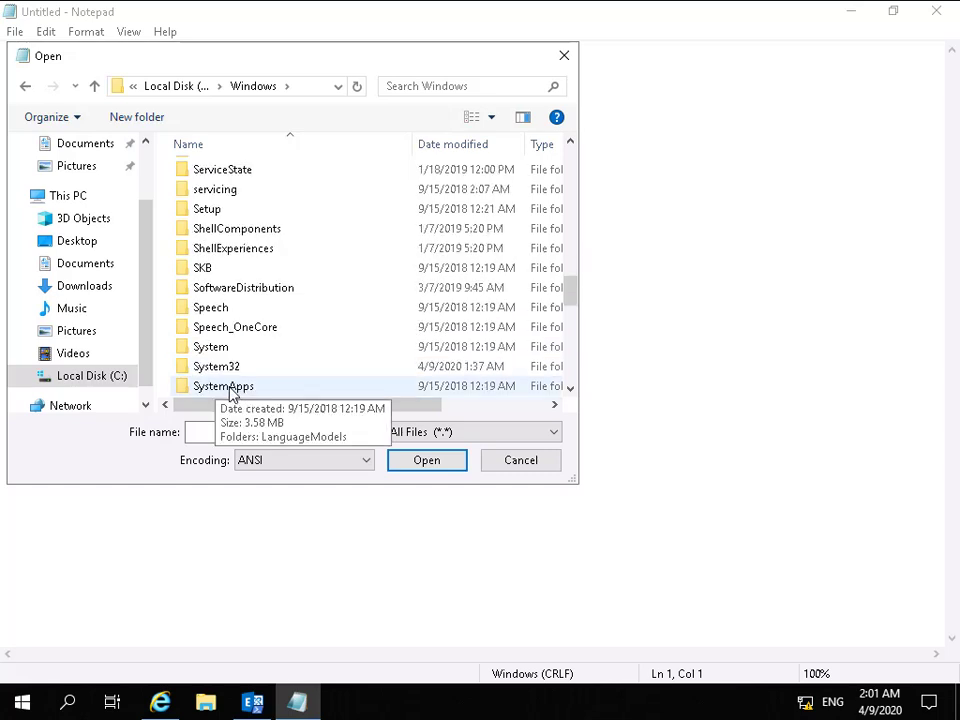
{"action": "double_click", "coordinate": [217, 367]}
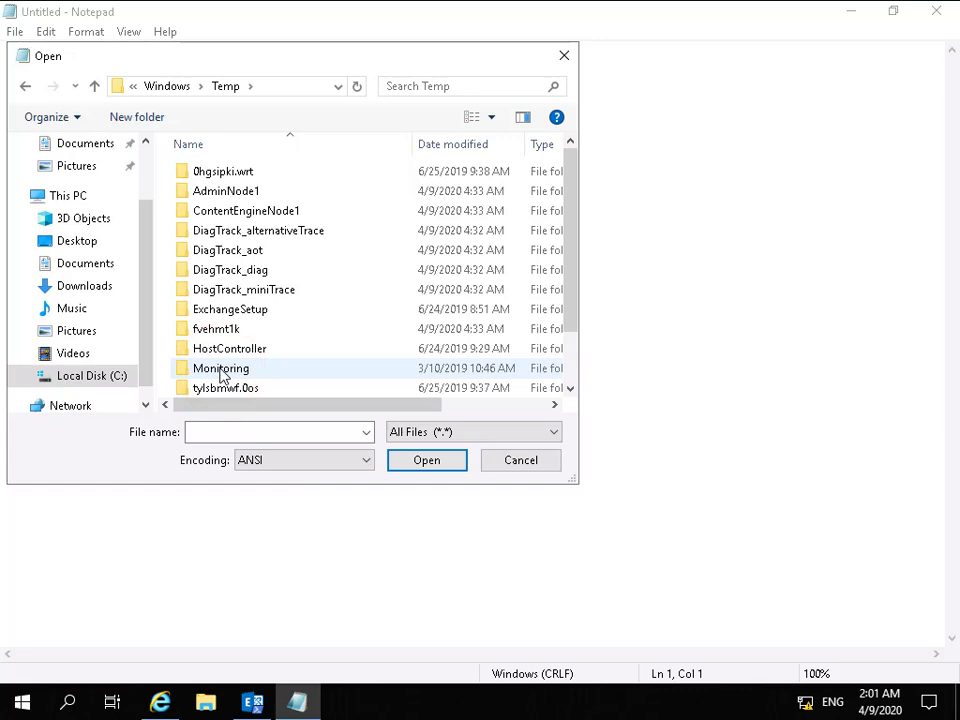
{"action": "scroll", "coordinate": [261, 362], "scroll_direction": "down", "scroll_amount": 1}
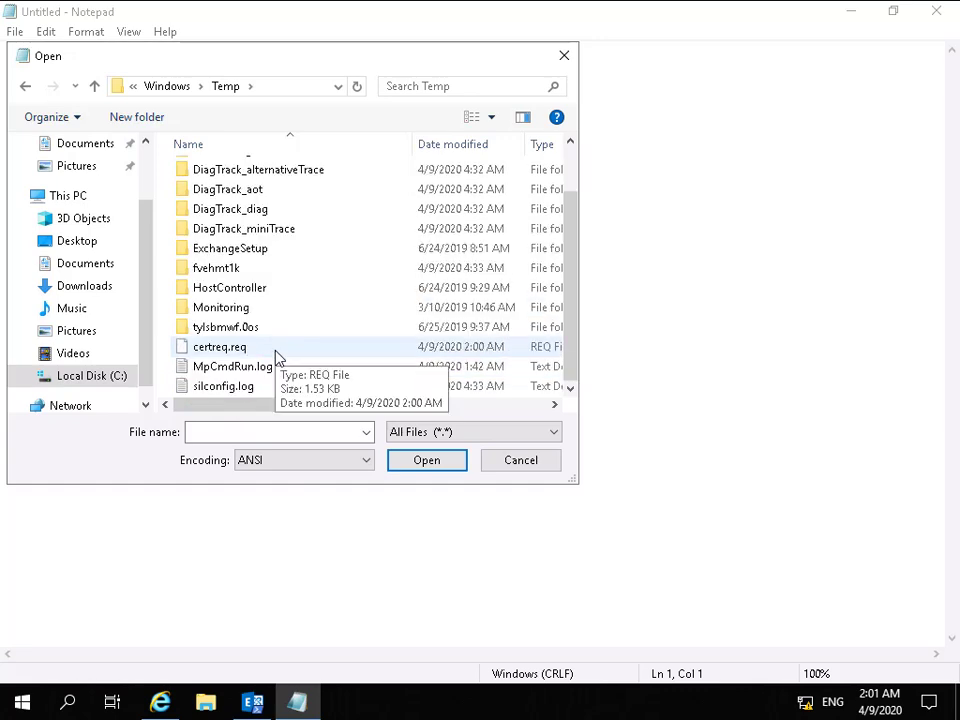
{"action": "double_click", "coordinate": [252, 349]}
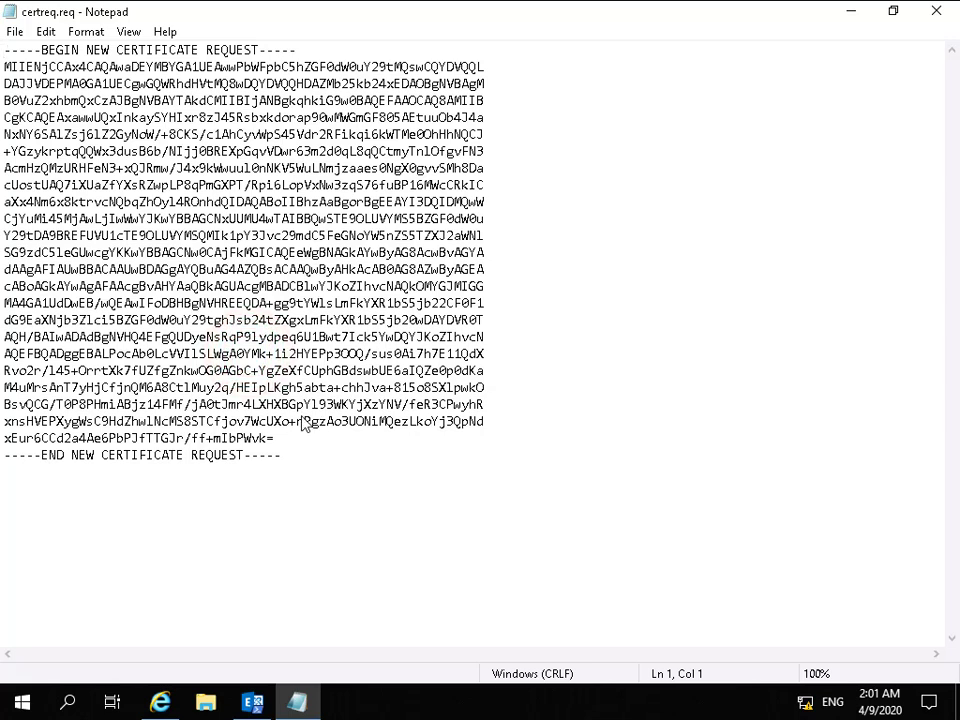
Select and copy the entire certificate request text, then return to the browser.
{"action": "left_click", "coordinate": [362, 468]}
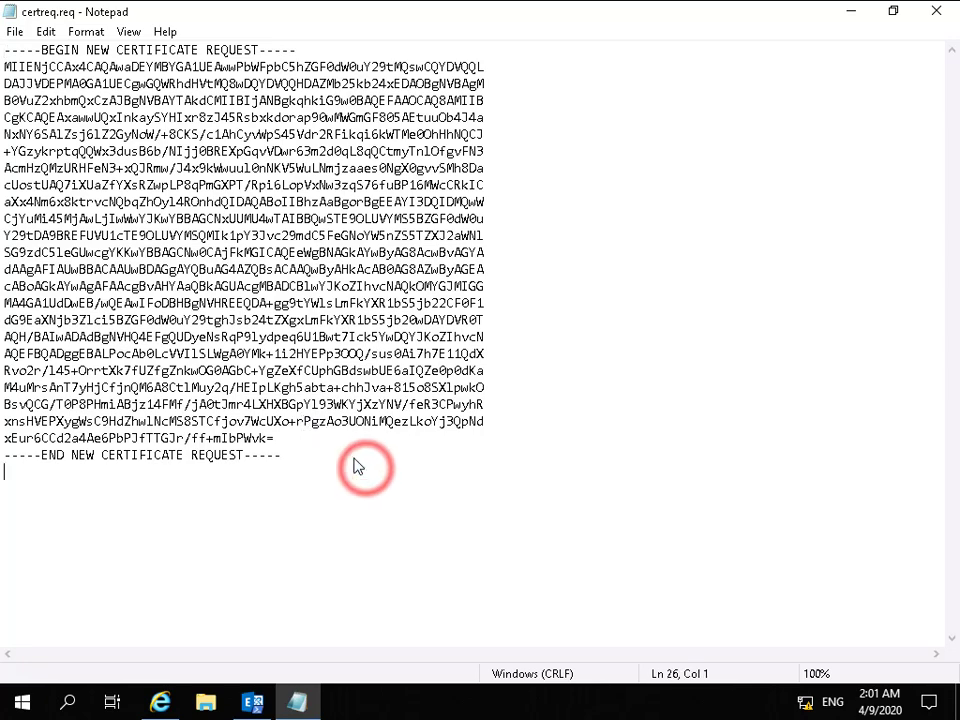
{"action": "key", "text": "ctrl+a"}
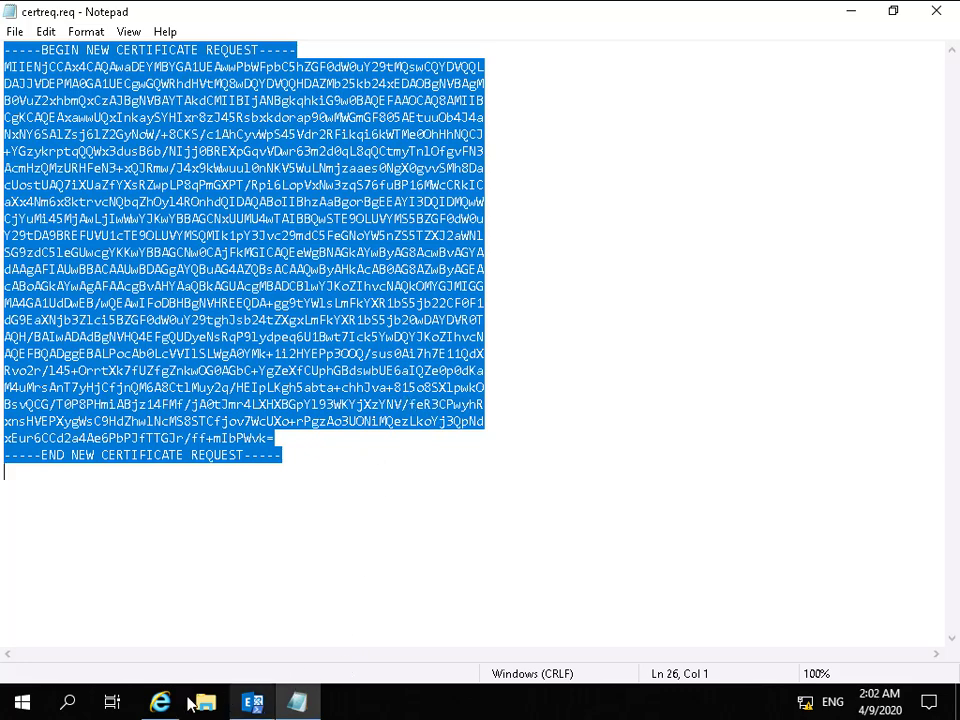
{"action": "left_click", "coordinate": [157, 704]}
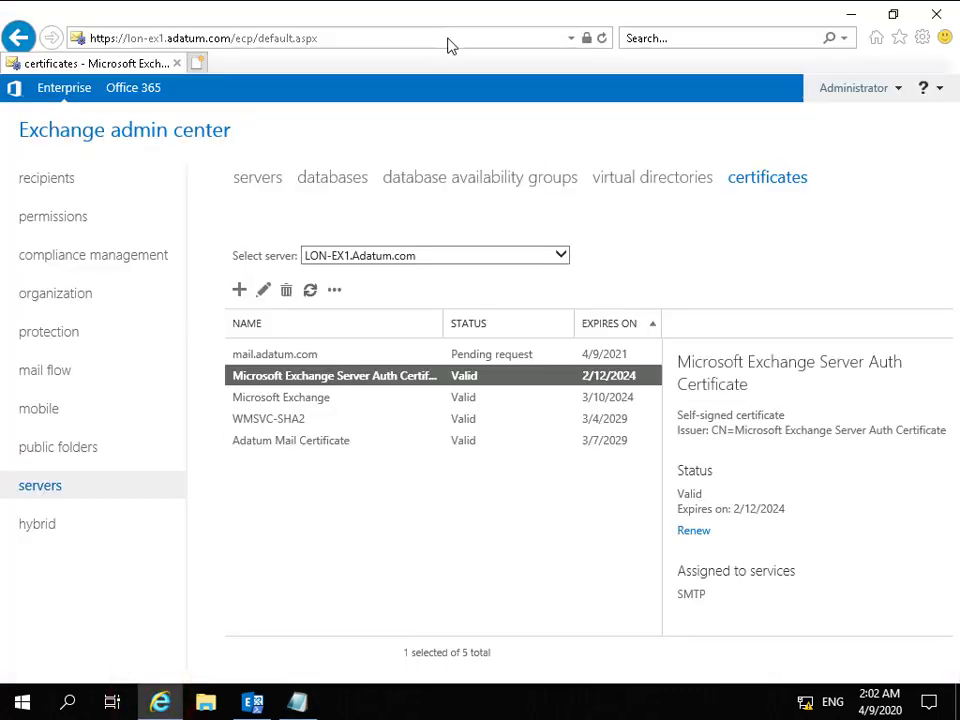
Open the AdatumCA certificate services site in a new tab and choose an advanced base-64 certificate request.
{"action": "left_click", "coordinate": [199, 63]}
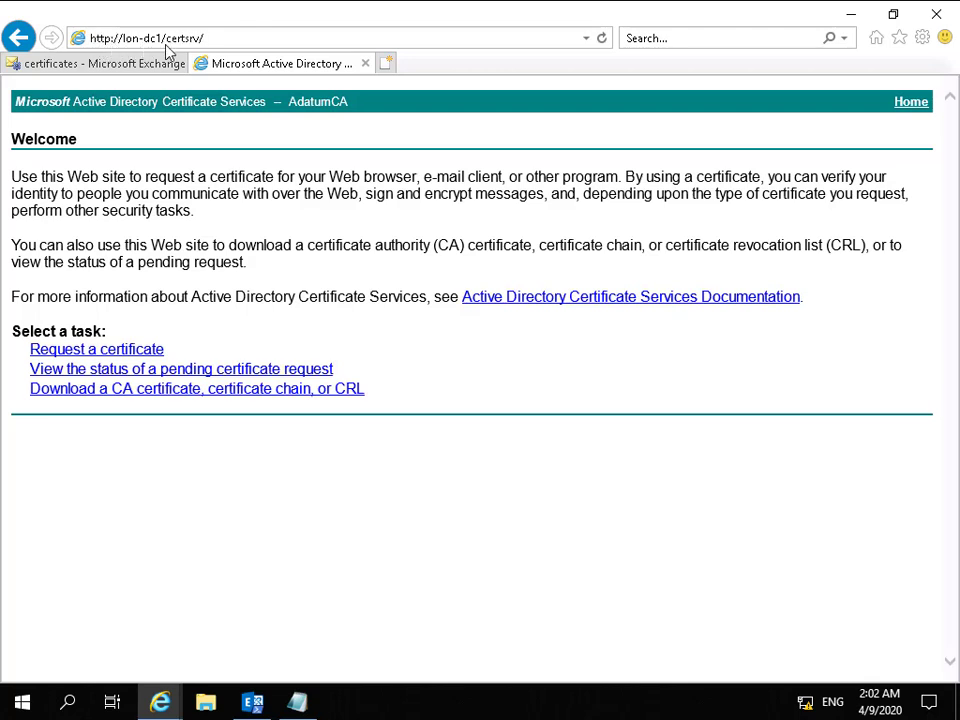
{"action": "left_click", "coordinate": [128, 352]}
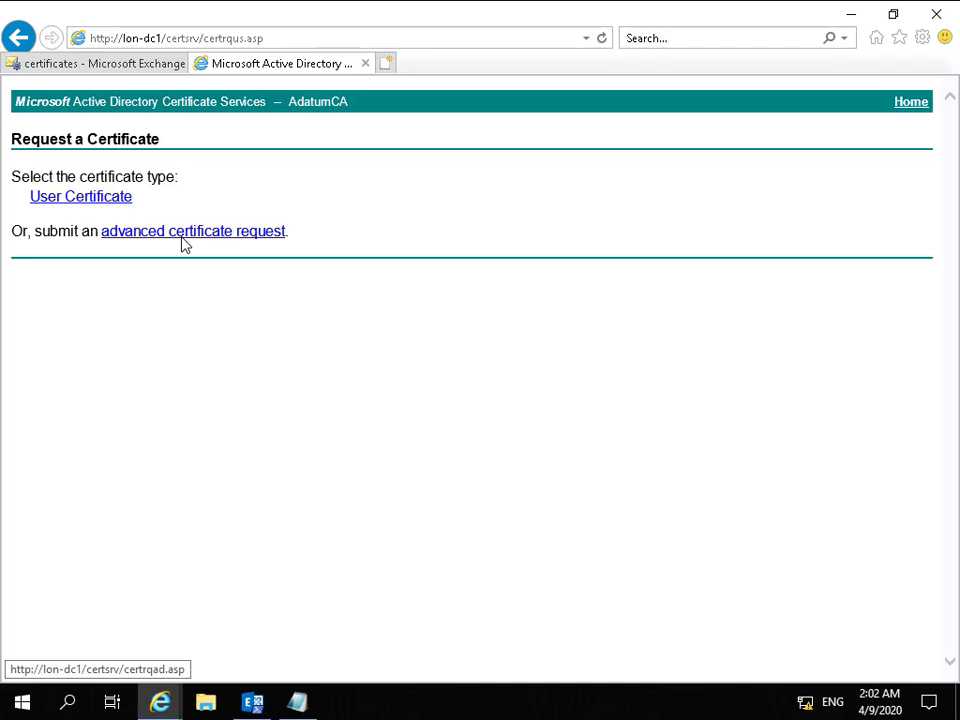
{"action": "left_click", "coordinate": [182, 240]}
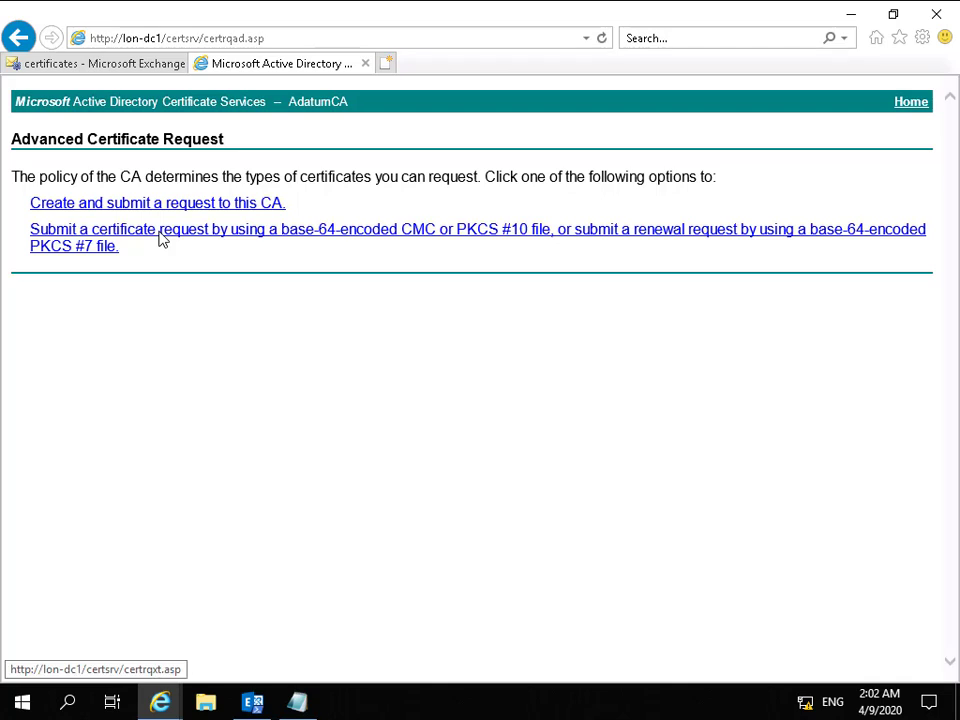
{"action": "left_click", "coordinate": [190, 240]}
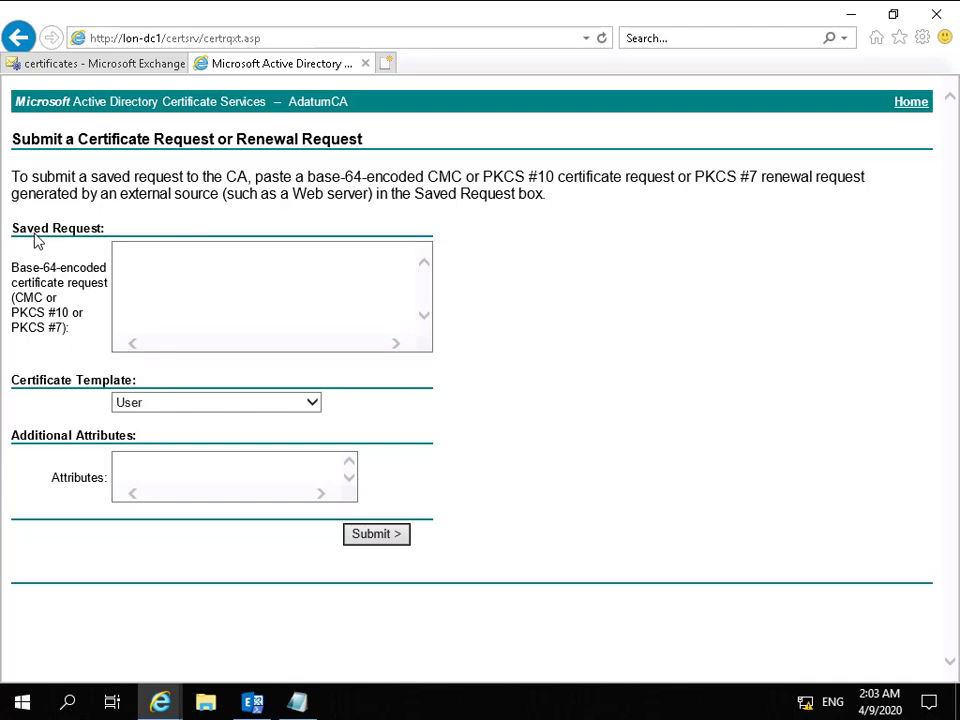
Paste the request into the saved request box, pick the Adatum Web template, and submit it.
{"action": "left_click", "coordinate": [128, 256]}
{"action": "key", "text": "ctrl+v"}
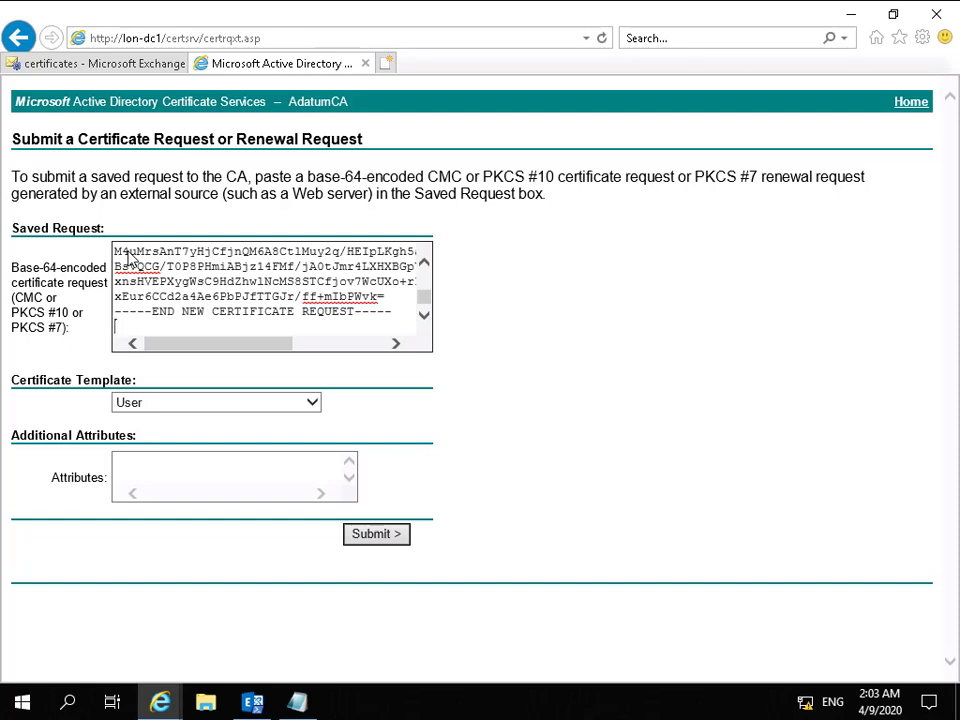
{"action": "left_click", "coordinate": [172, 404]}
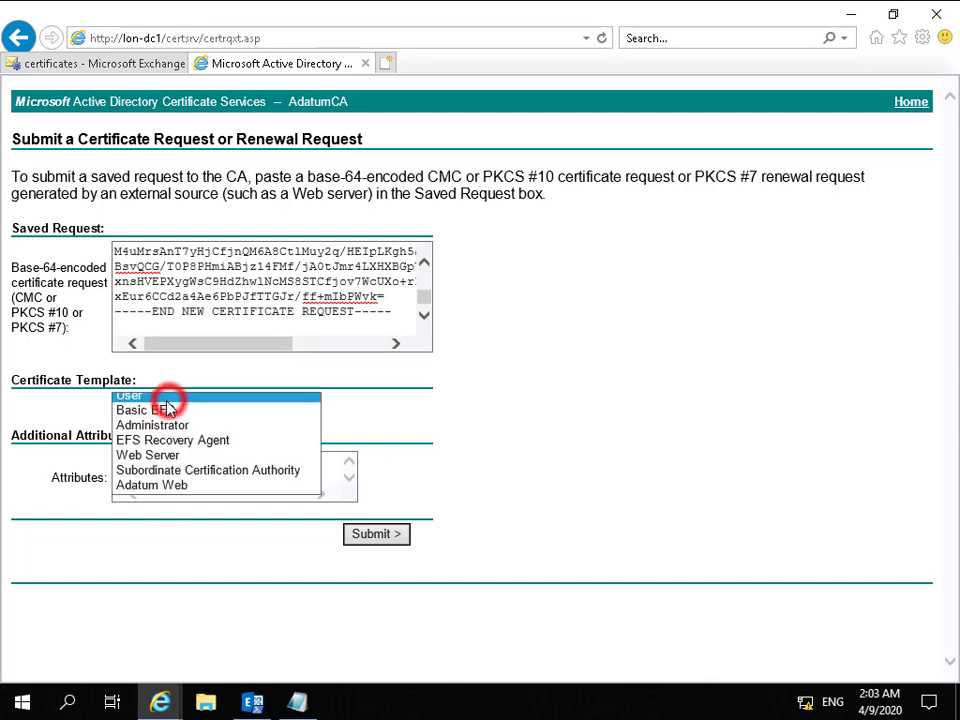
{"action": "left_click", "coordinate": [174, 493]}
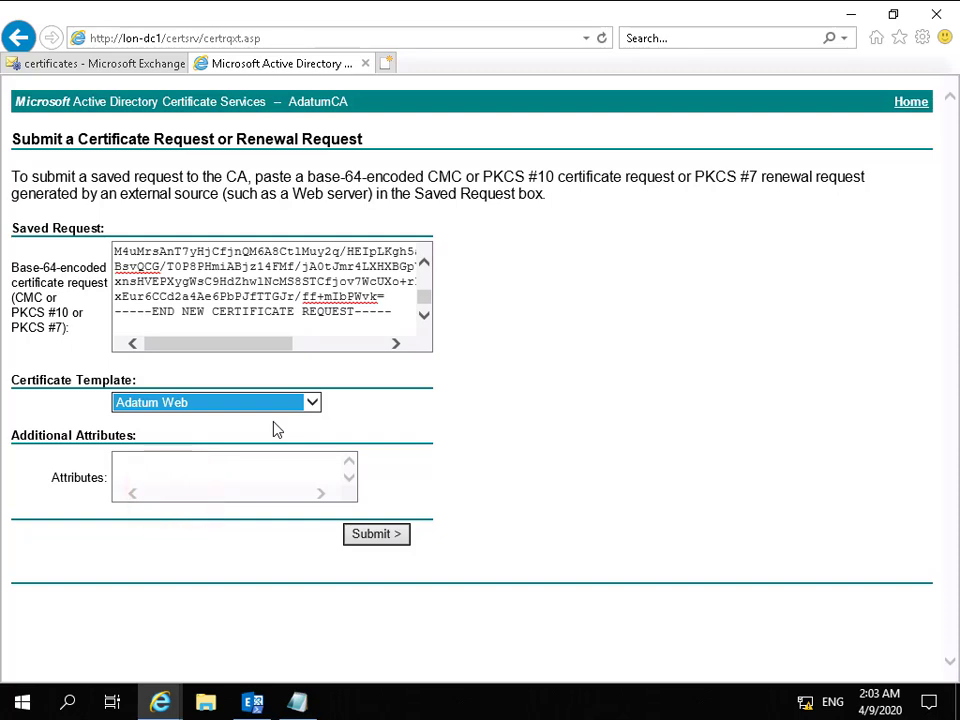
{"action": "left_click", "coordinate": [374, 534]}
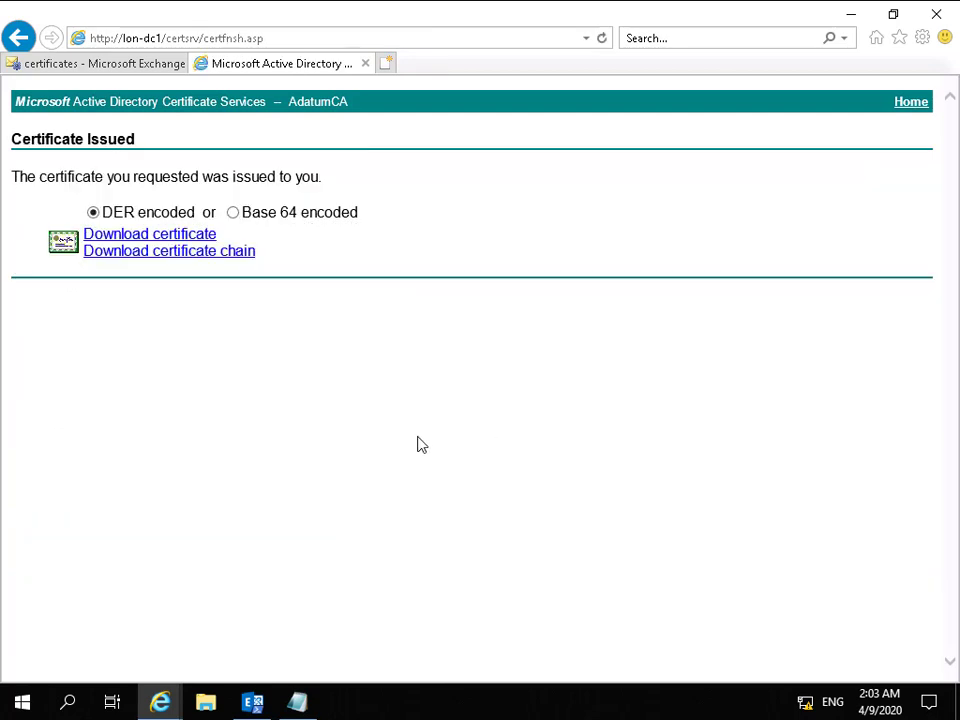
Download the issued certificate and save it.
{"action": "left_click", "coordinate": [173, 240]}
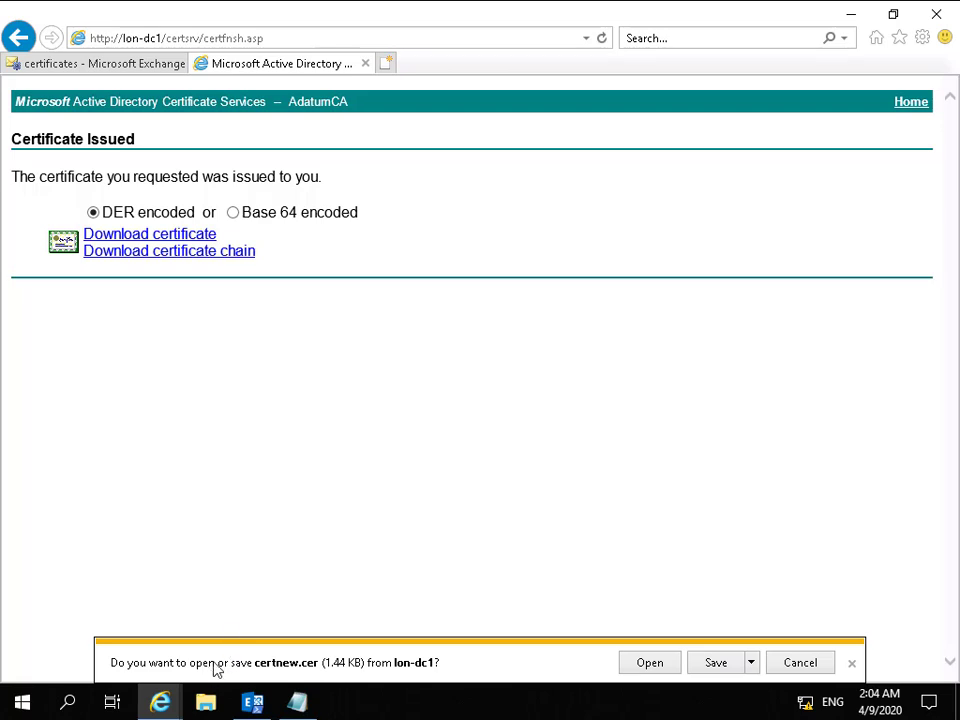
{"action": "left_click", "coordinate": [715, 664]}
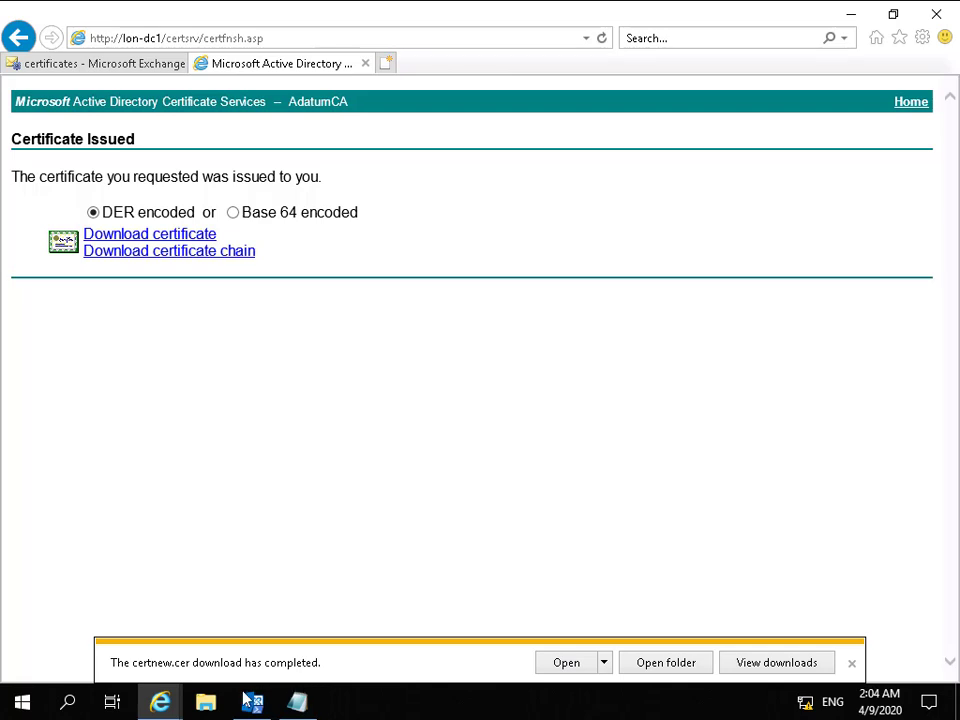
Complete the pending mail.adatum.com request by importing \\LON-EX1\c$\Users\Administrator.Adatum\Downloads\certnew.cer.
{"action": "left_click", "coordinate": [85, 64]}
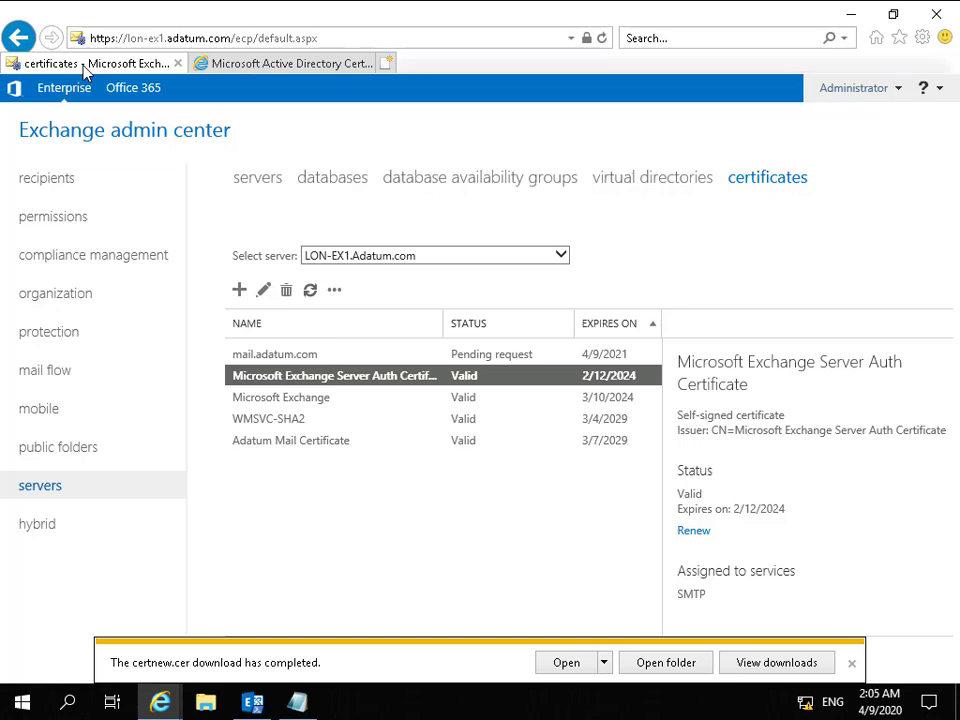
{"action": "left_click", "coordinate": [291, 354]}
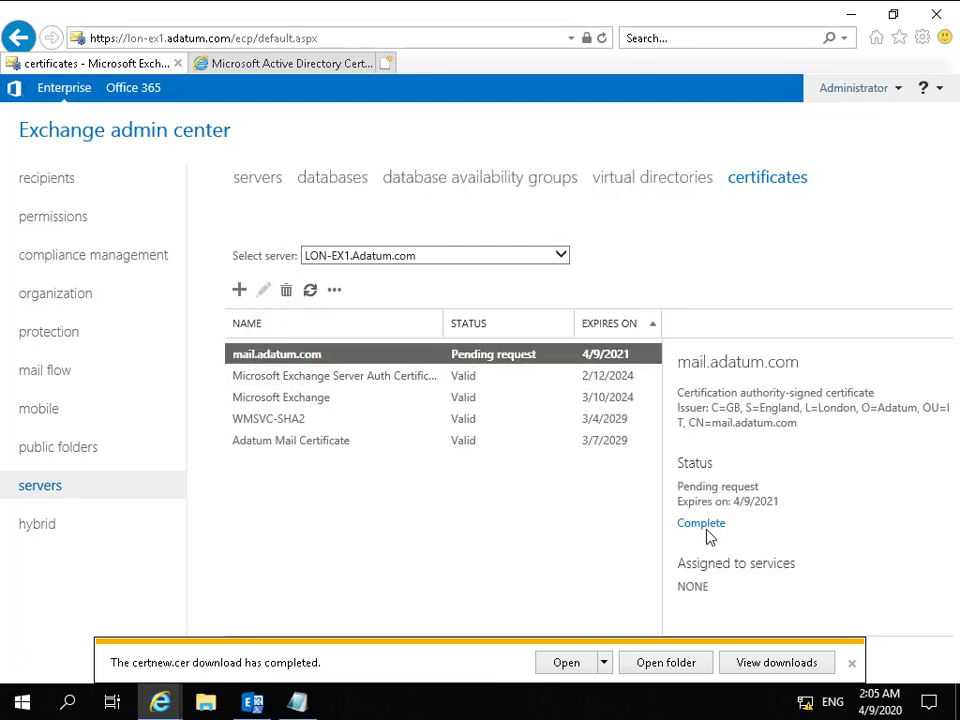
{"action": "left_click", "coordinate": [703, 525]}
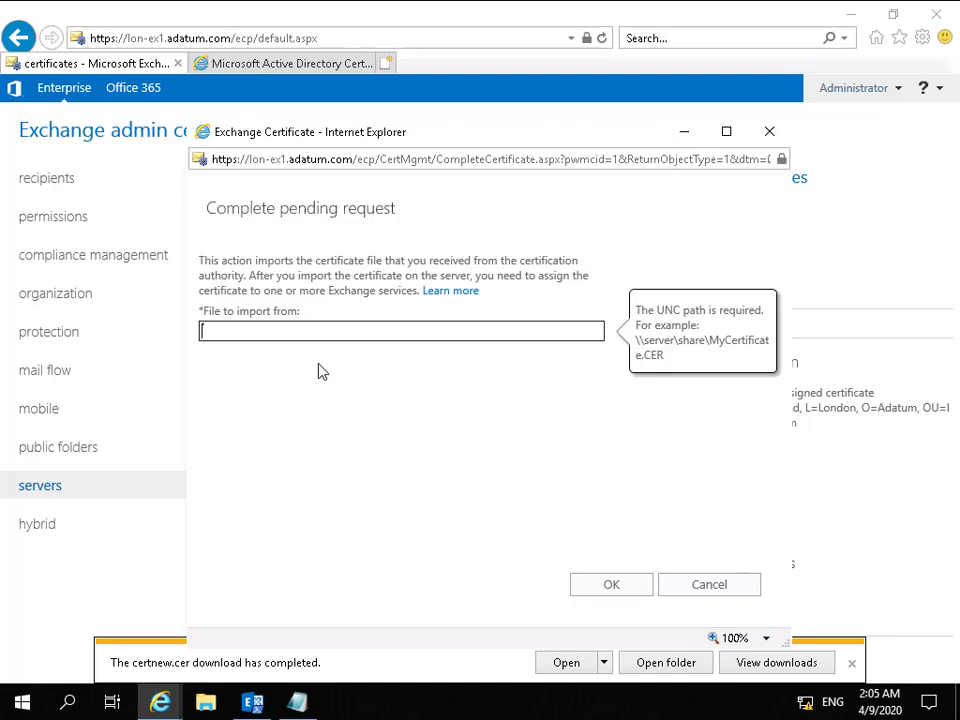
{"action": "type", "text": "\\\\LON-EX1\\c$\\Users\\Administrator.Adatum\\Downloads\\certnew.cer"}
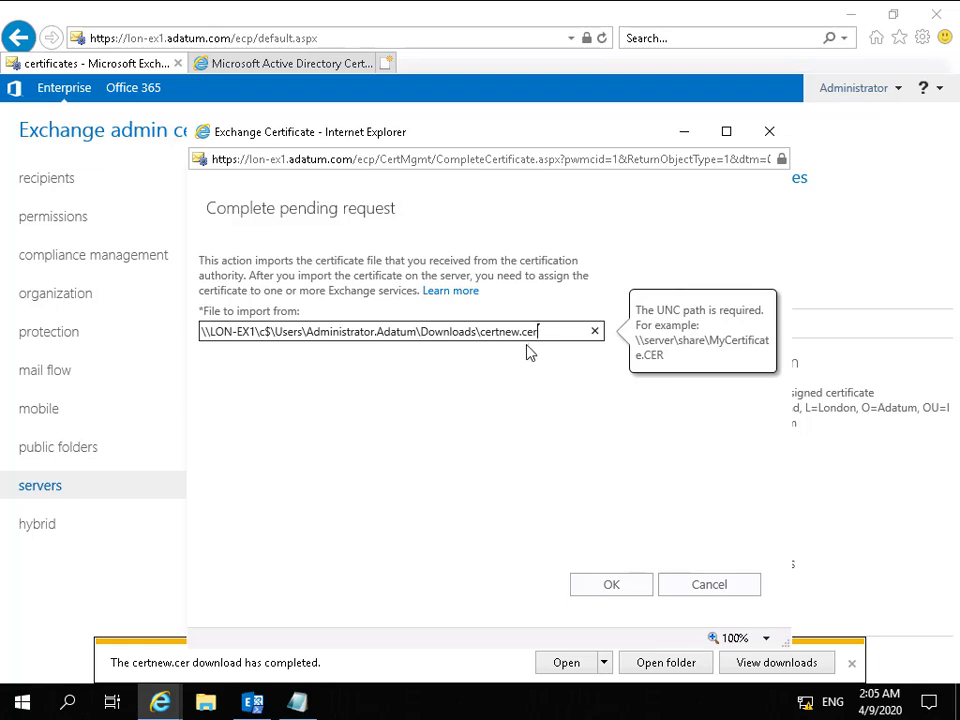
{"action": "left_click", "coordinate": [637, 589]}
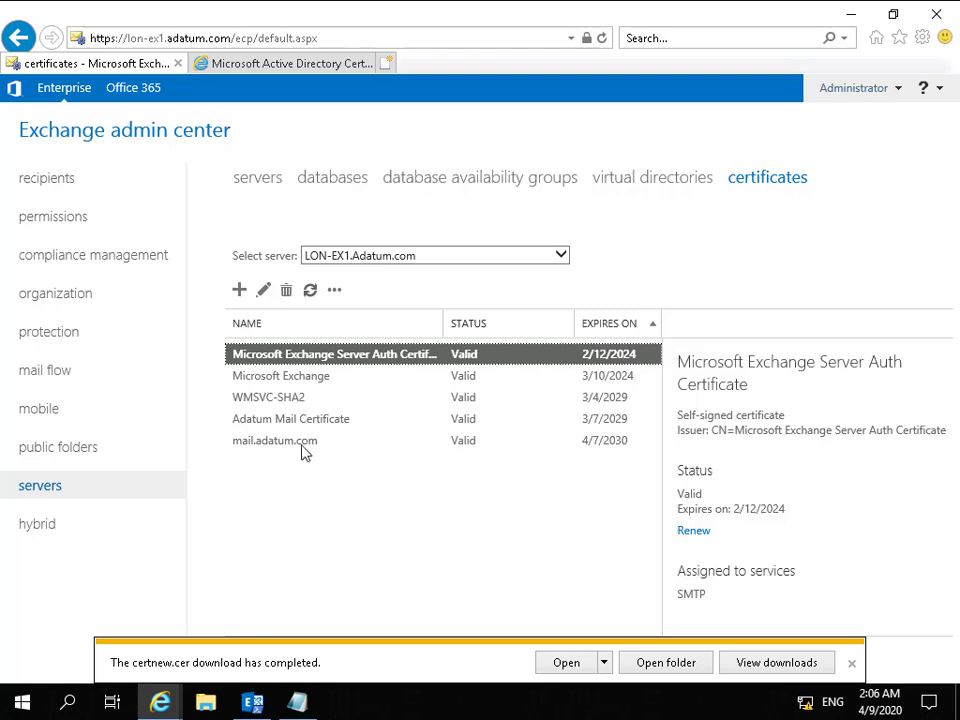
Export the mail.adatum.com certificate to \\LON-EX2\c$\Users\Administrator.Adatum\Downloads\mailcert.pfx, entering a protecting password.
{"action": "left_click", "coordinate": [300, 447]}
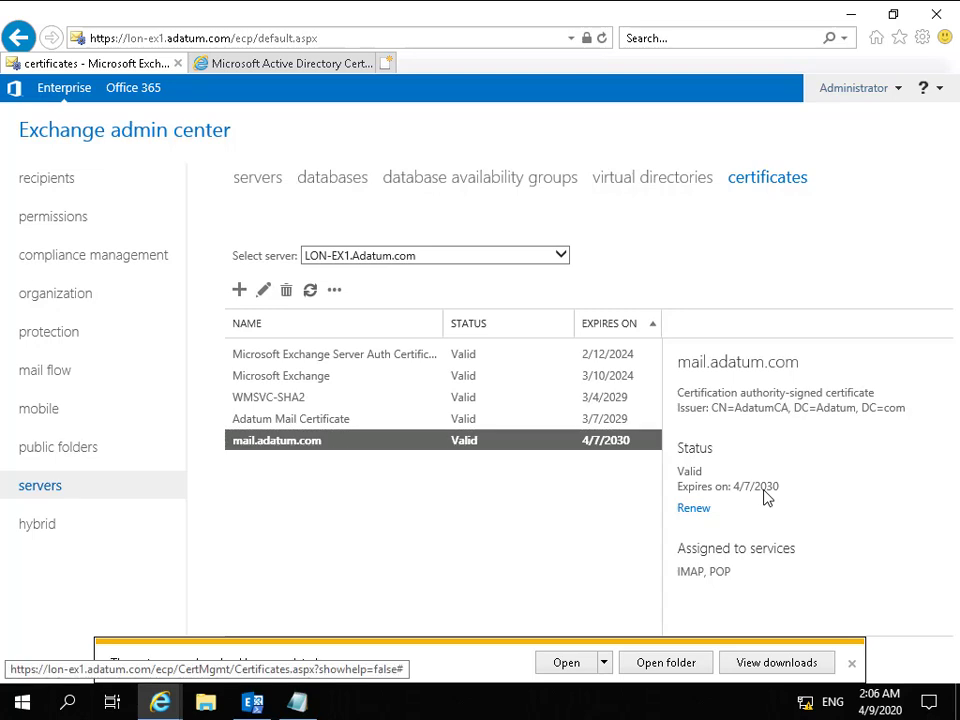
{"action": "left_click", "coordinate": [335, 292]}
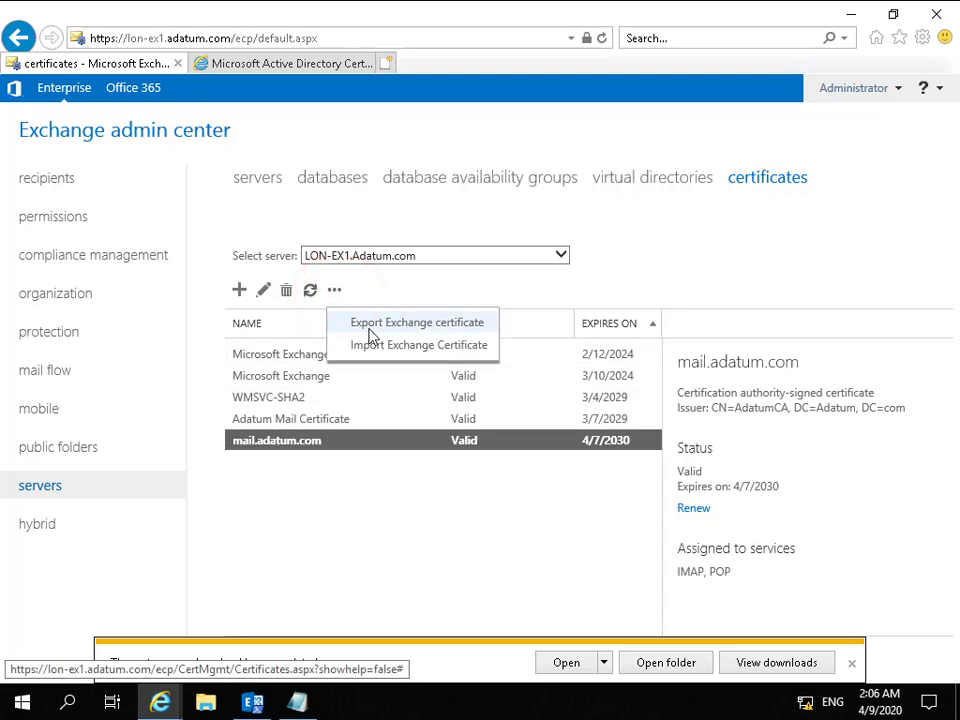
{"action": "left_click", "coordinate": [371, 324]}
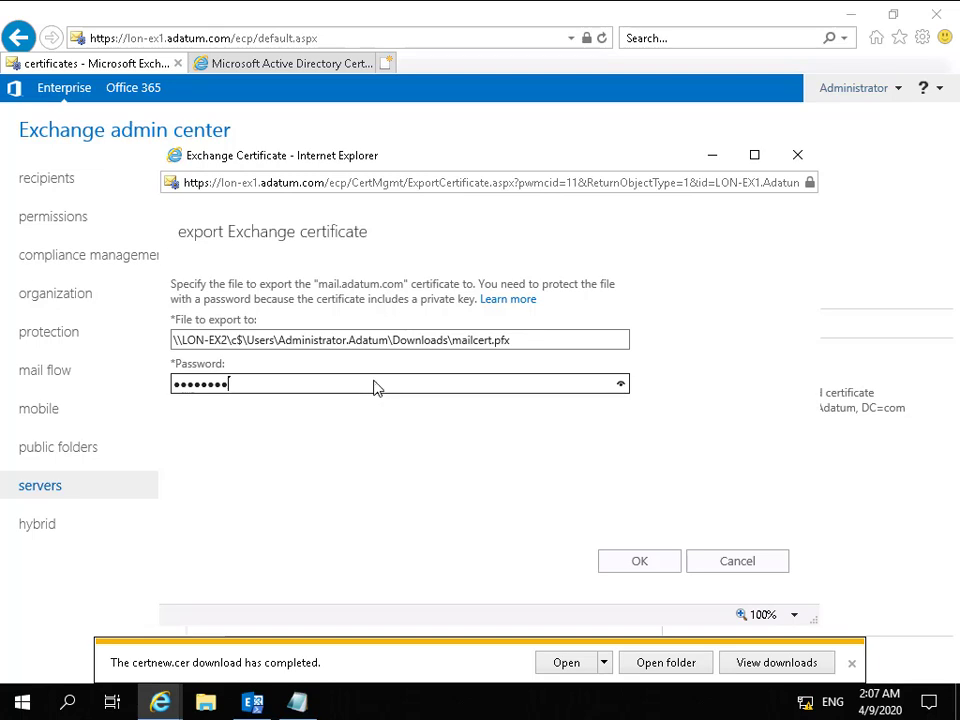
{"action": "left_click", "coordinate": [630, 563]}
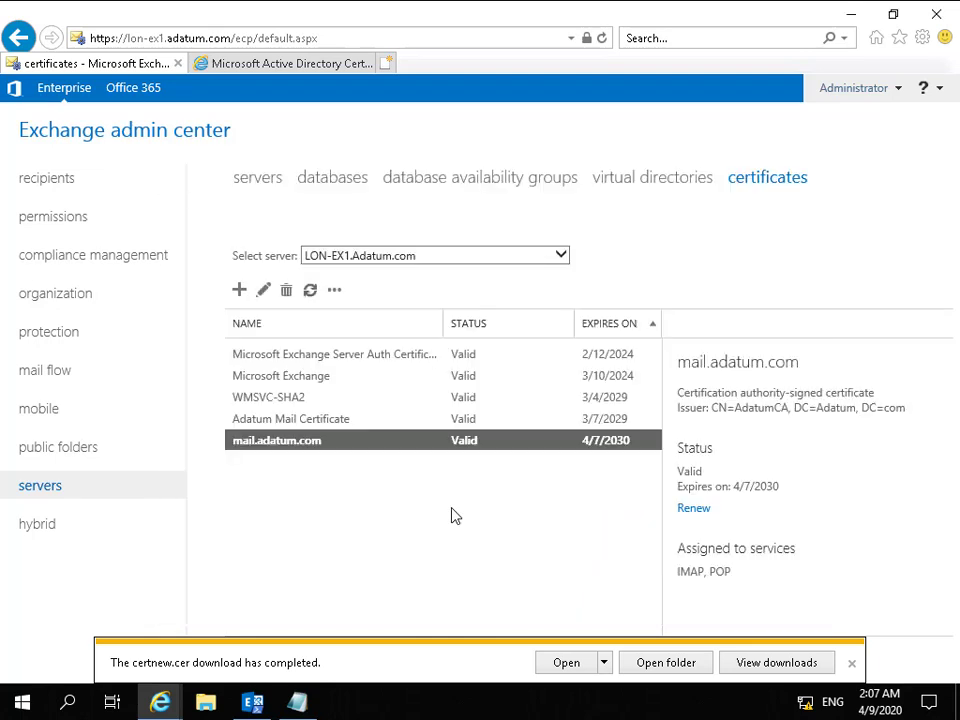
Switch to server LON-EX2 and start importing \\LON-EX2\c$\Users\Administrator.Adatum\Downloads\mailcert.pfx, supplying the certificate's protecting password.
{"action": "left_click", "coordinate": [351, 256]}
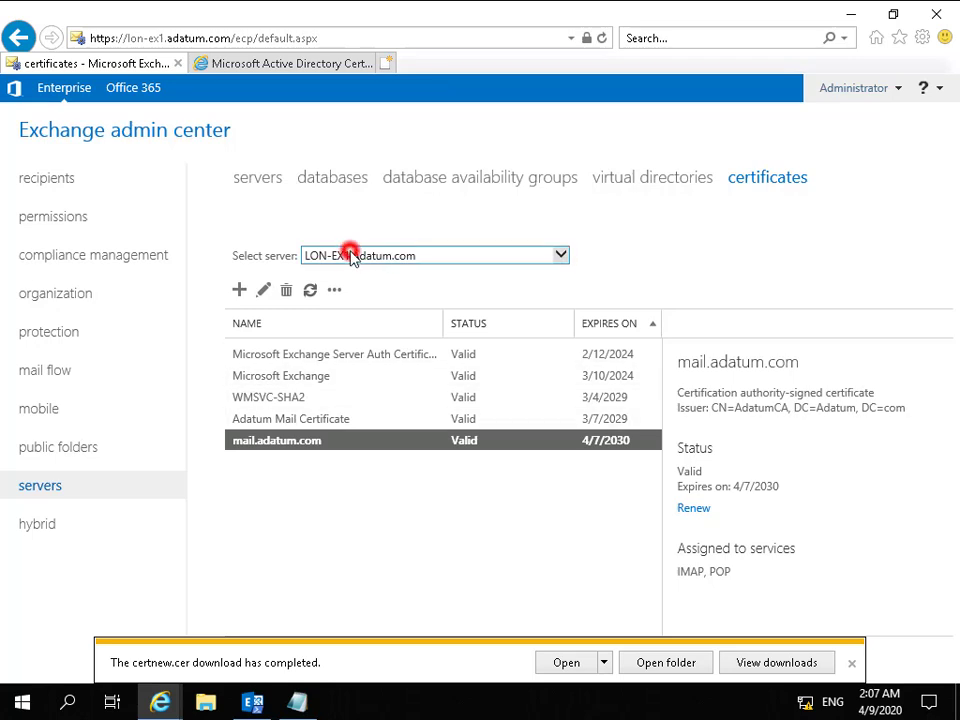
{"action": "left_click", "coordinate": [352, 269]}
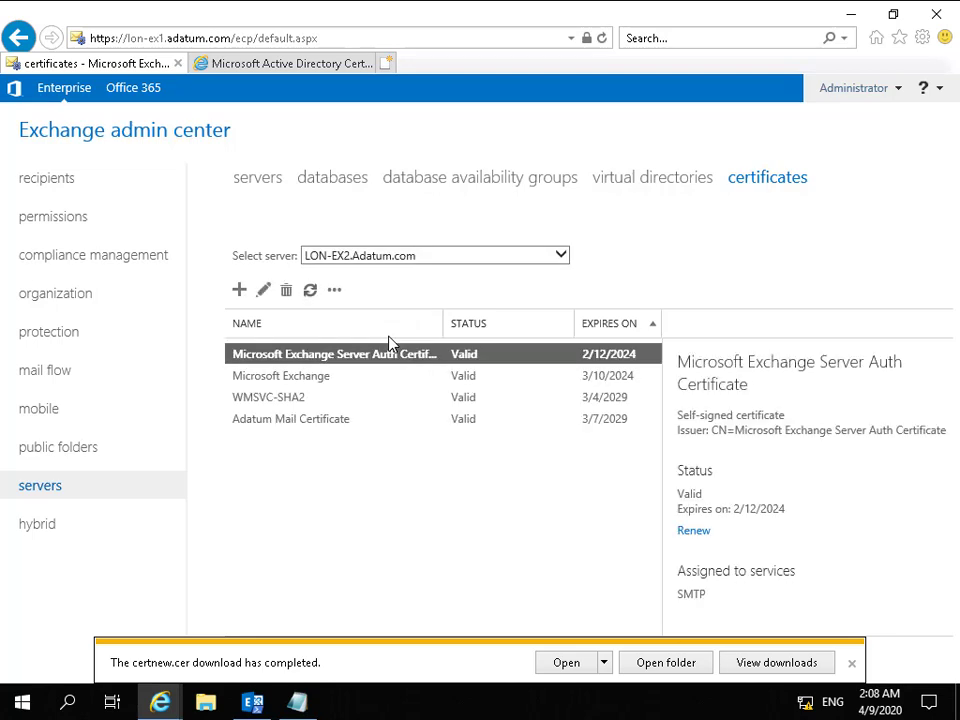
{"action": "left_click", "coordinate": [334, 290]}
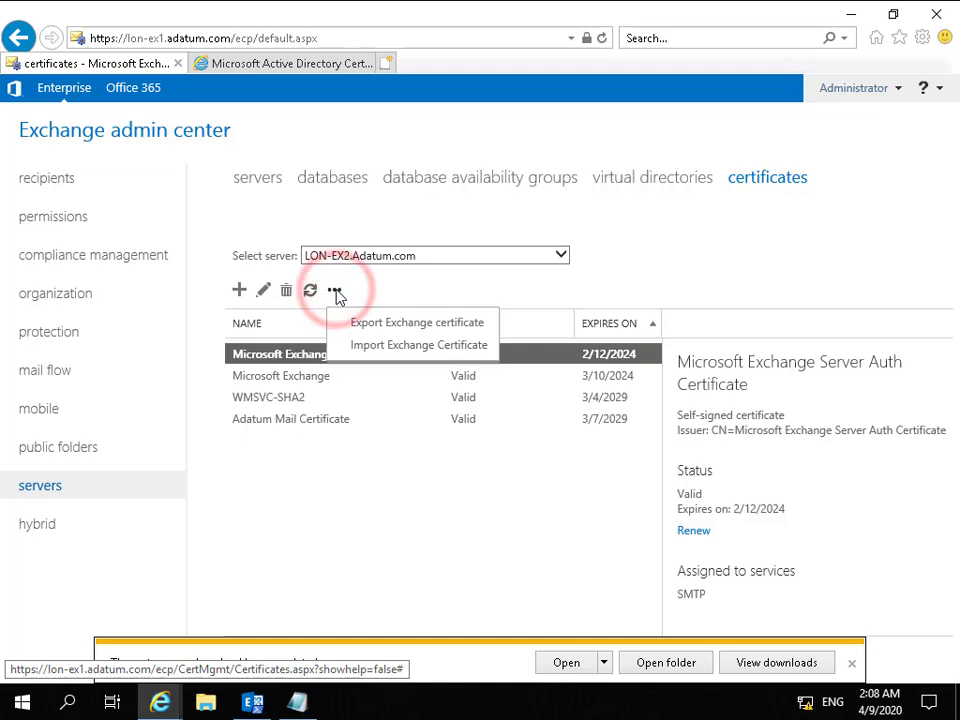
{"action": "left_click", "coordinate": [370, 348]}
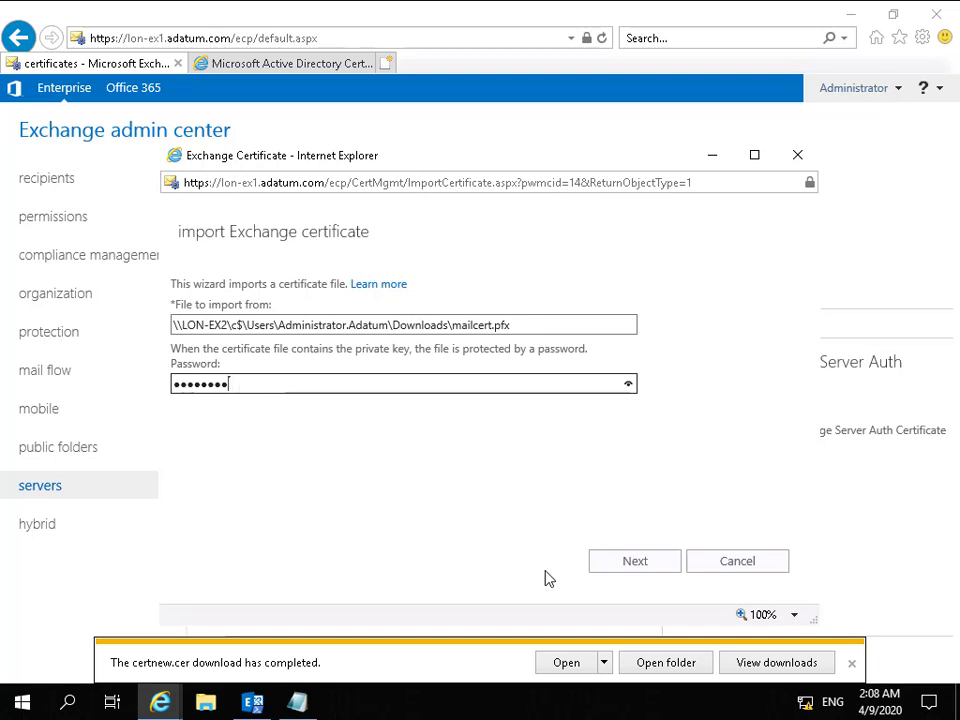
{"action": "left_click", "coordinate": [600, 563]}
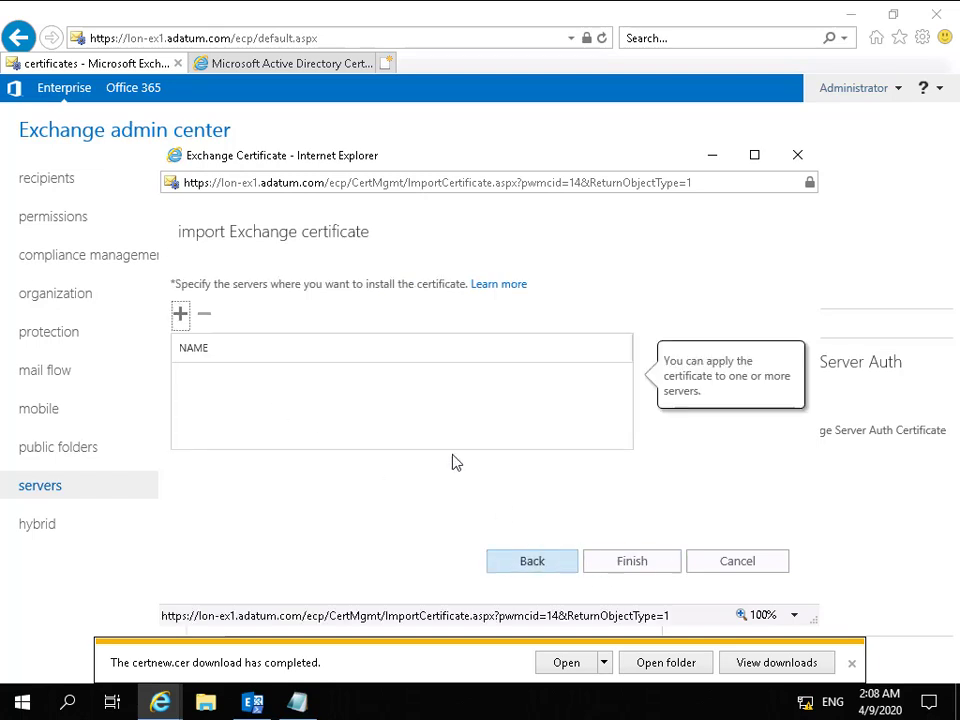
Choose LON-EX2 as the server to install the certificate on and finish the import.
{"action": "left_click", "coordinate": [180, 314]}
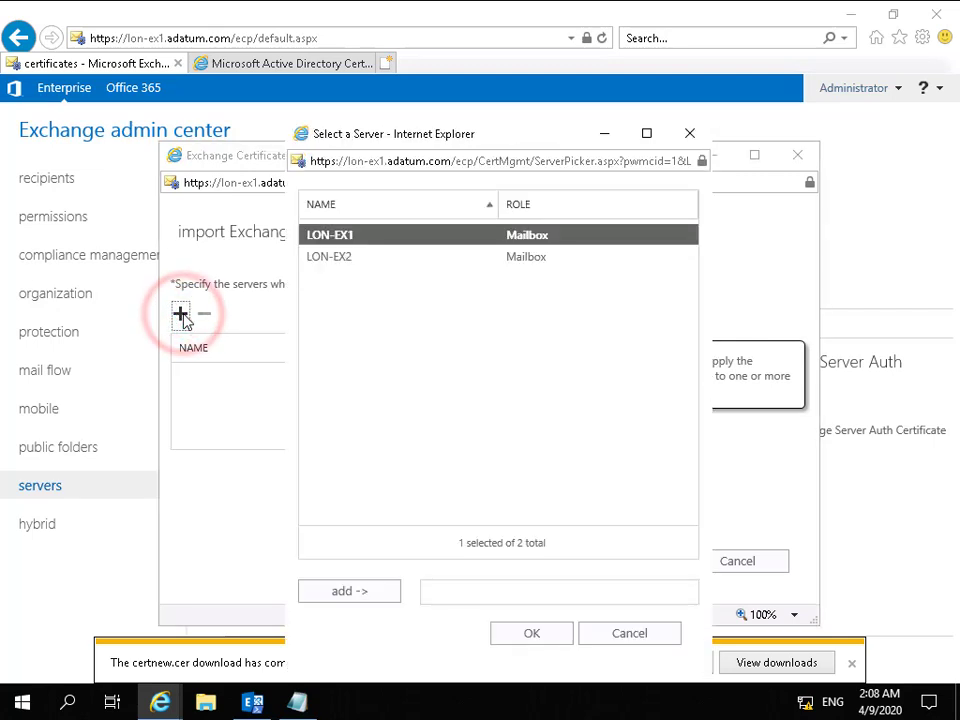
{"action": "left_click", "coordinate": [322, 262]}
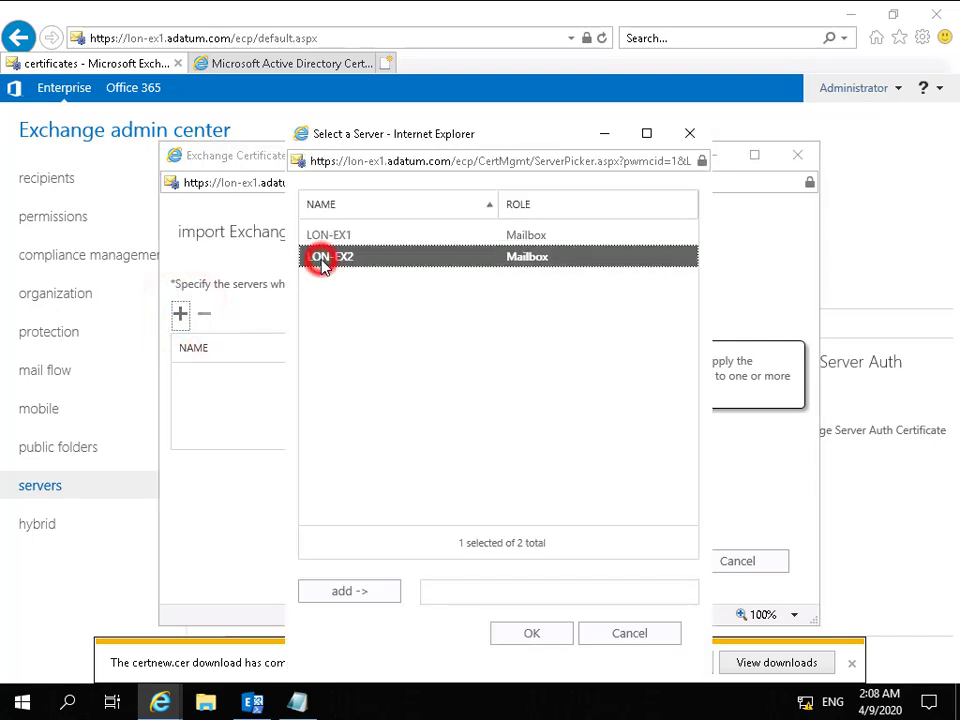
{"action": "left_click", "coordinate": [373, 597]}
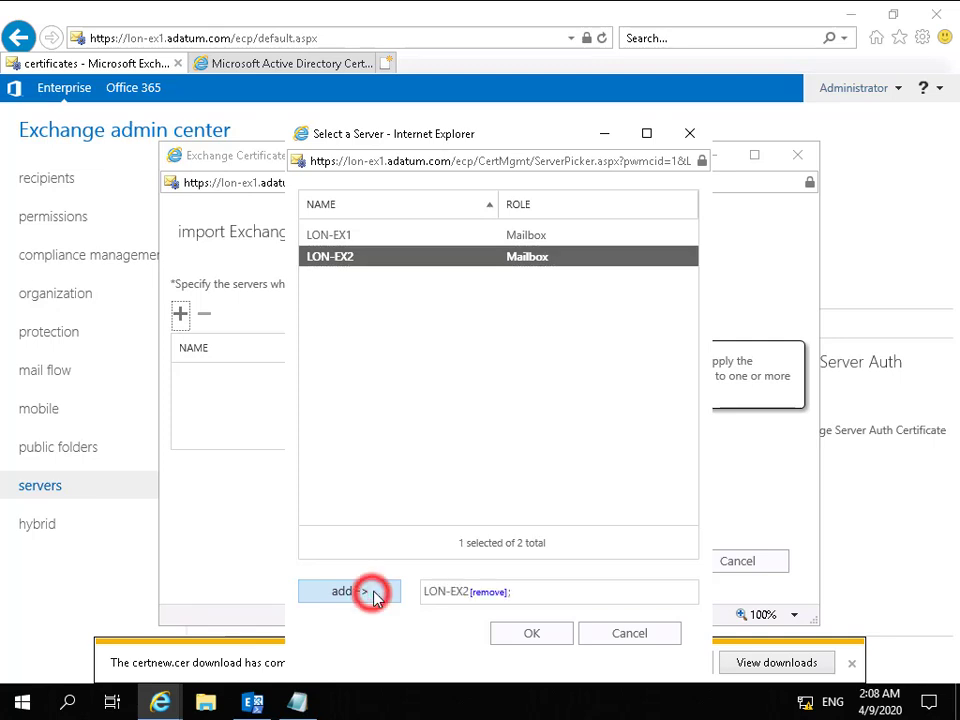
{"action": "left_click", "coordinate": [529, 633]}
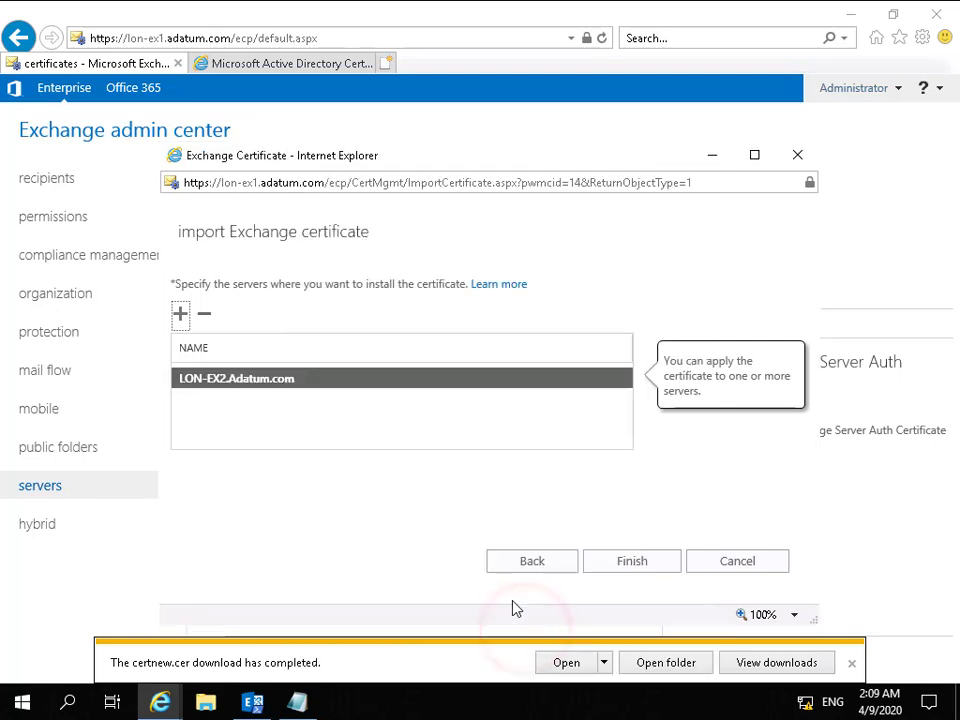
{"action": "left_click", "coordinate": [610, 562]}
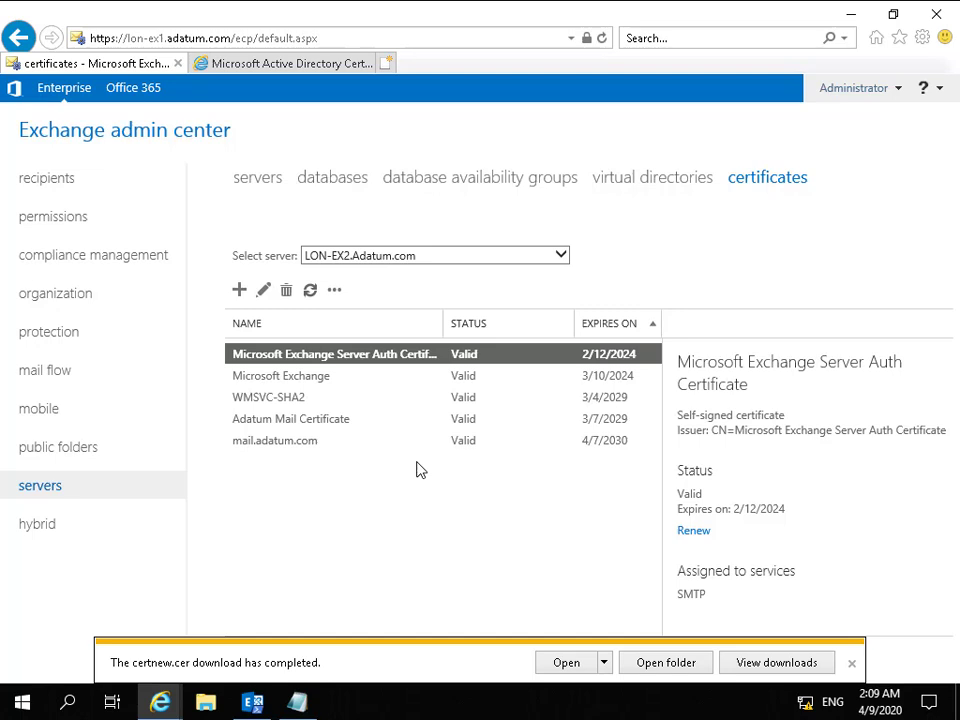
Assign the SMTP and IIS services to LON-EX2's mail.adatum.com certificate, replacing the default SMTP certificate.
{"action": "double_click", "coordinate": [321, 441]}
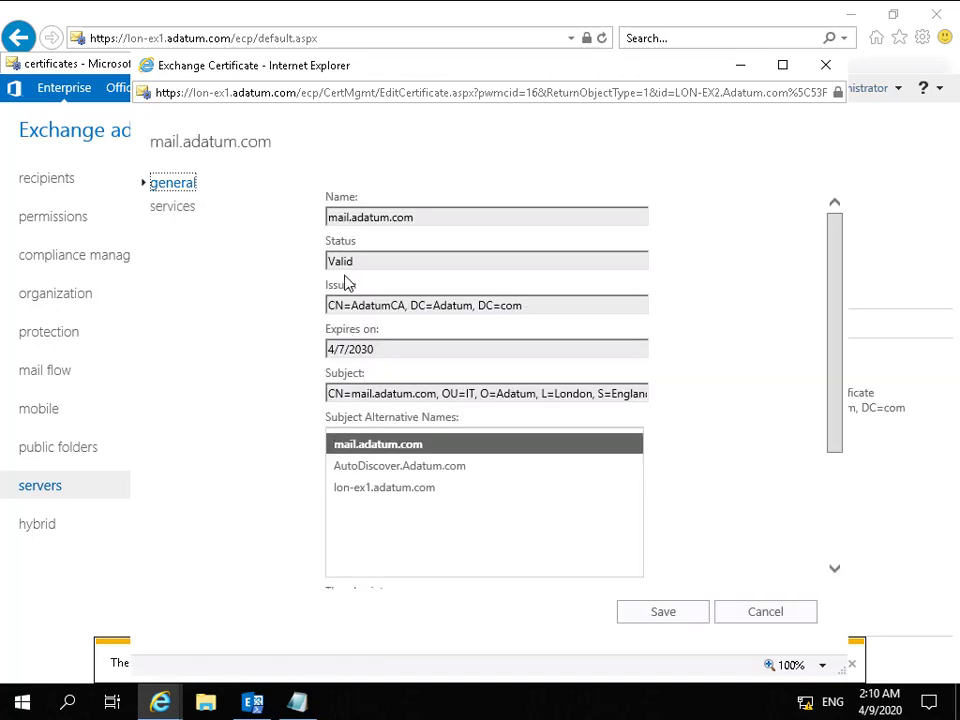
{"action": "left_click", "coordinate": [185, 210]}
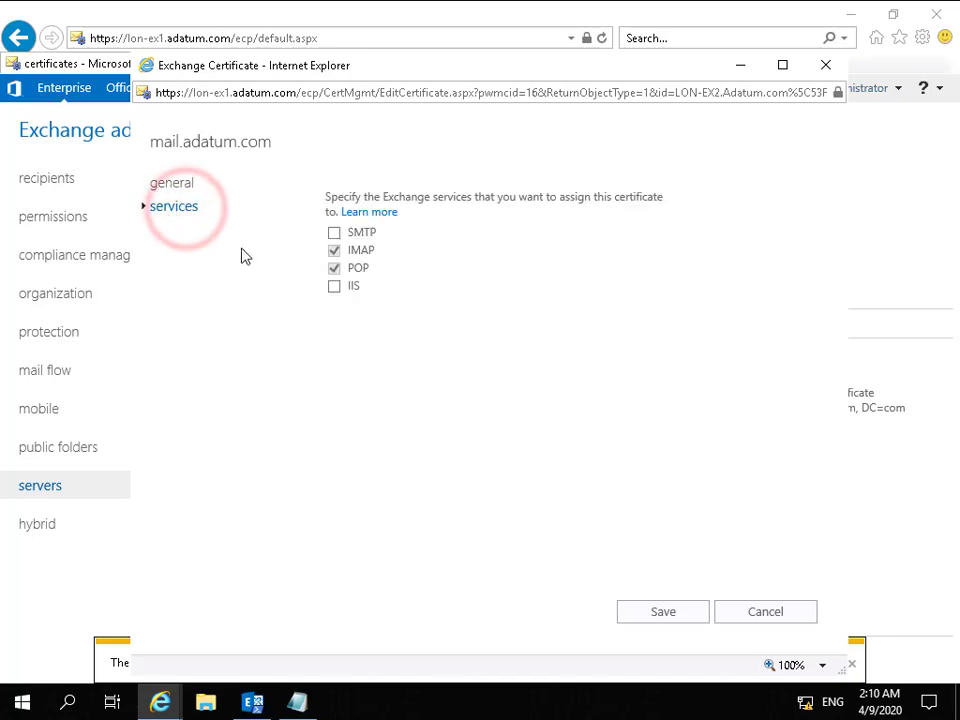
{"action": "left_click", "coordinate": [334, 232]}
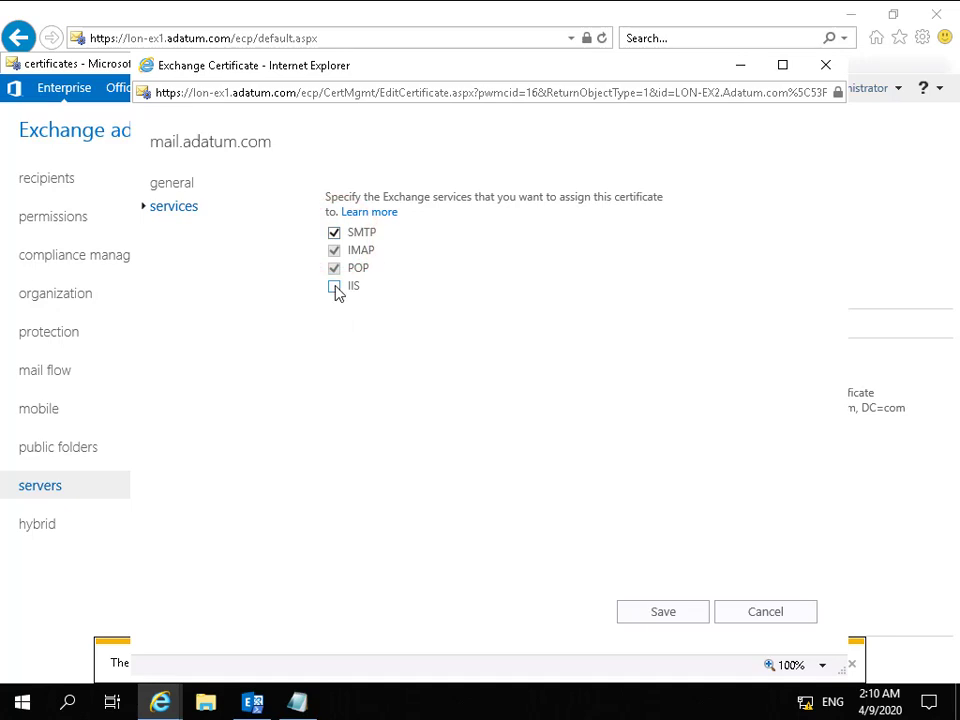
{"action": "left_click", "coordinate": [334, 286]}
{"action": "left_click", "coordinate": [662, 612]}
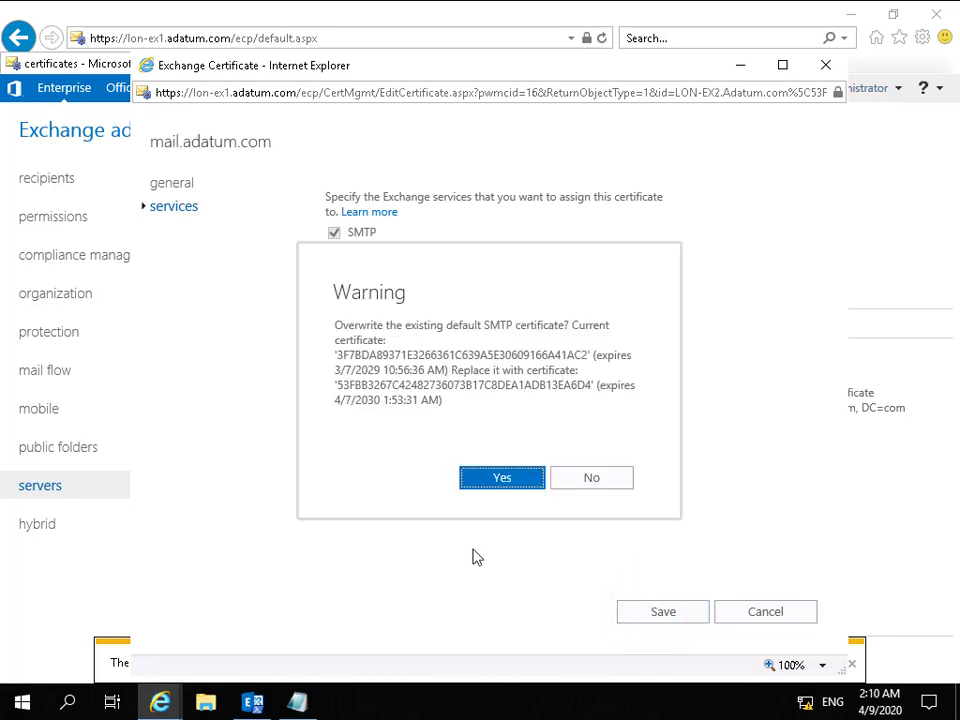
{"action": "left_click", "coordinate": [499, 487]}
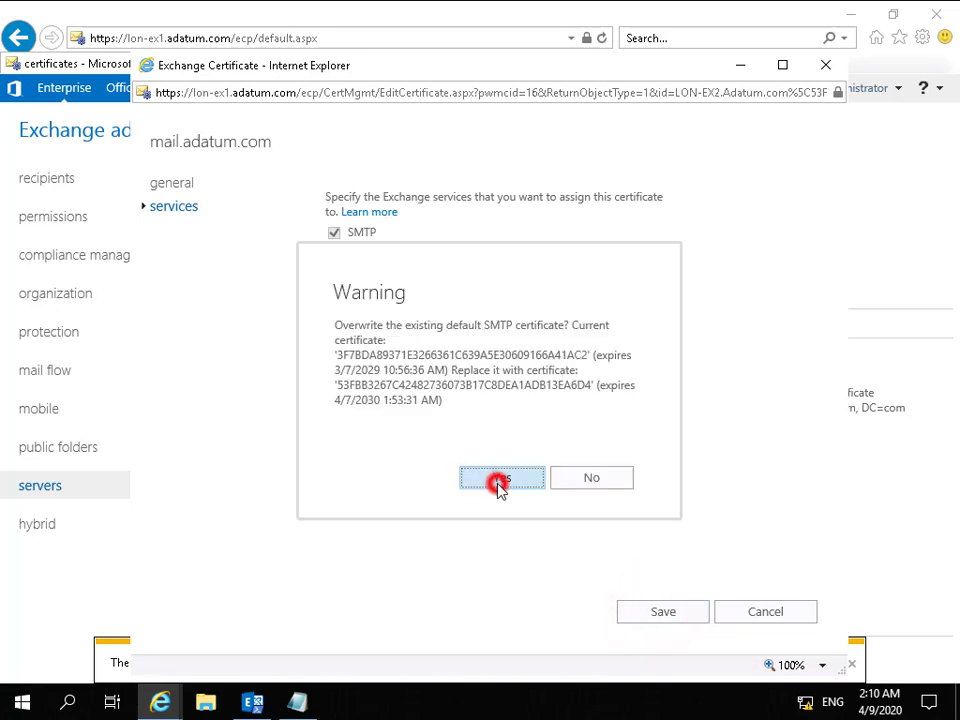